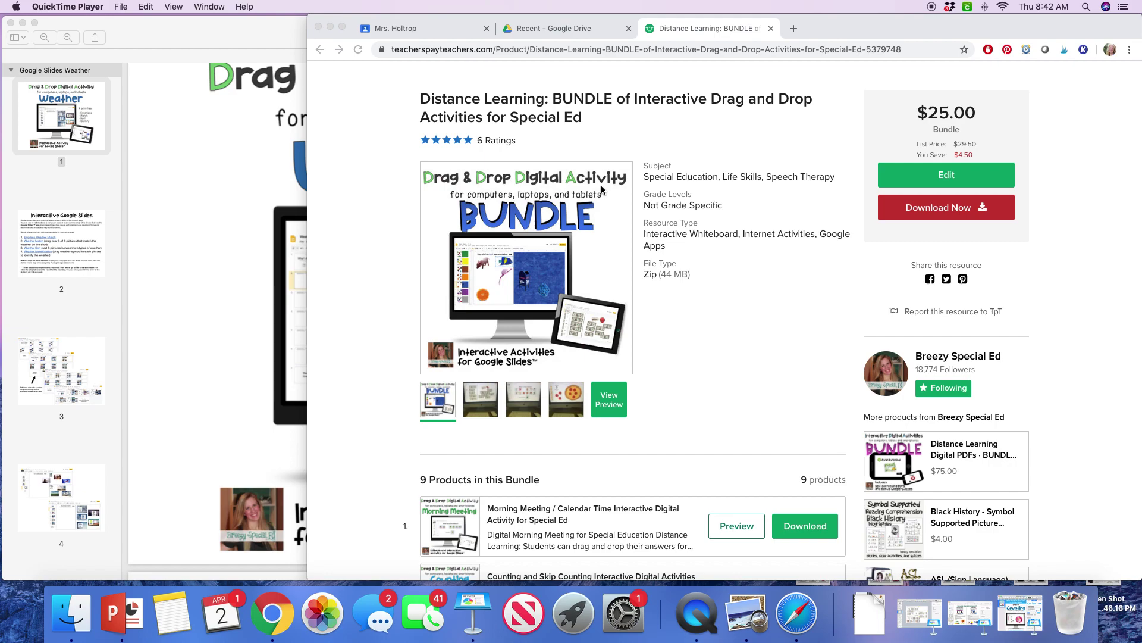
# Step: Copy the Weather Sort link address from page 2 of the Weather guide PDF
pyautogui.click(205, 181)
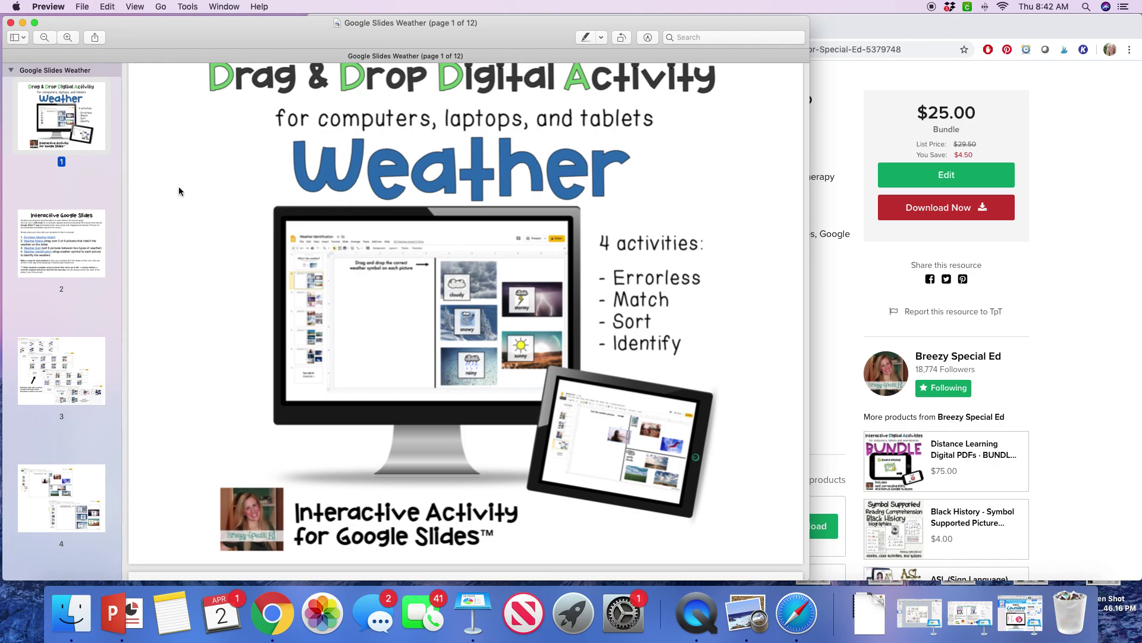
pyautogui.press('Down')
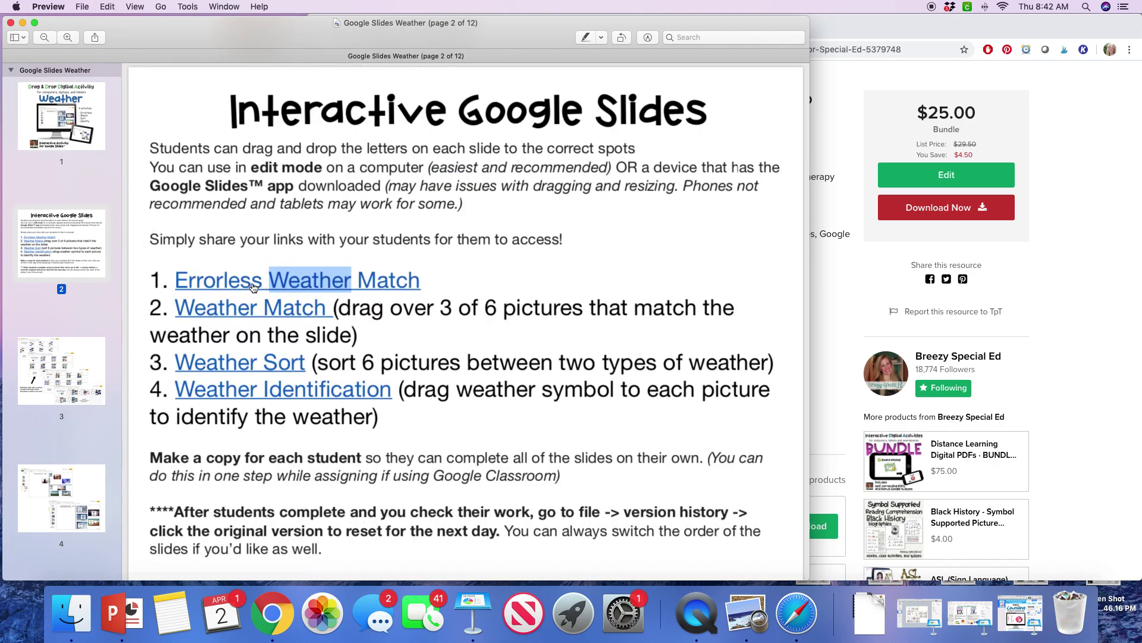
pyautogui.rightClick(253, 368)
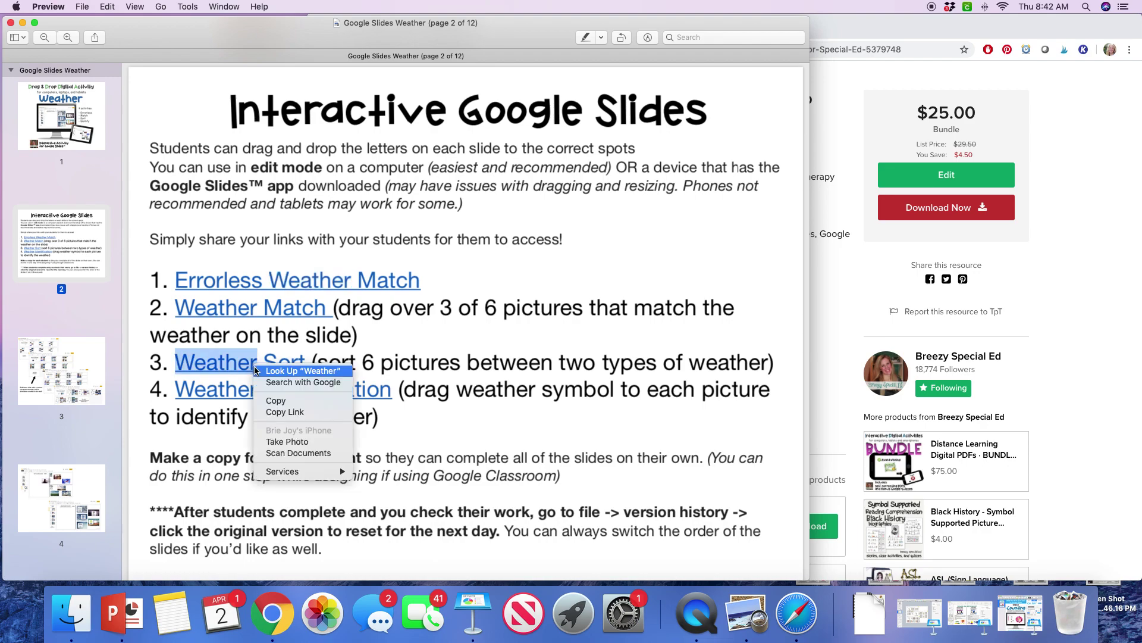
pyautogui.click(285, 411)
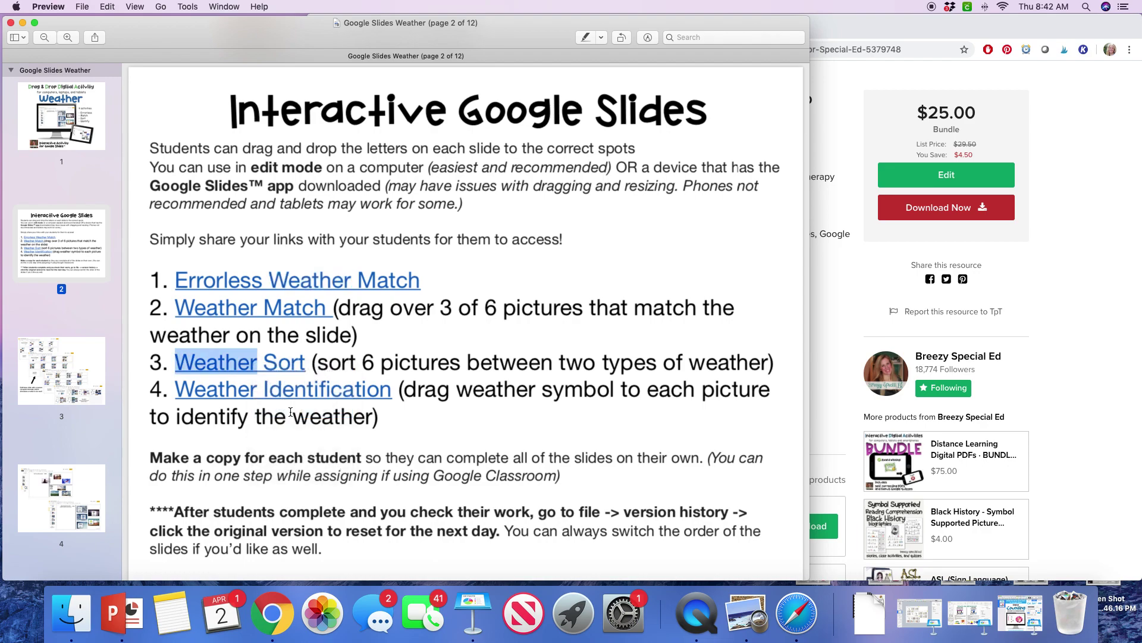
# Step: Paste the Weather Sort link into Chrome's address bar and load its Drive copy page
pyautogui.click(817, 150)
pyautogui.click(793, 30)
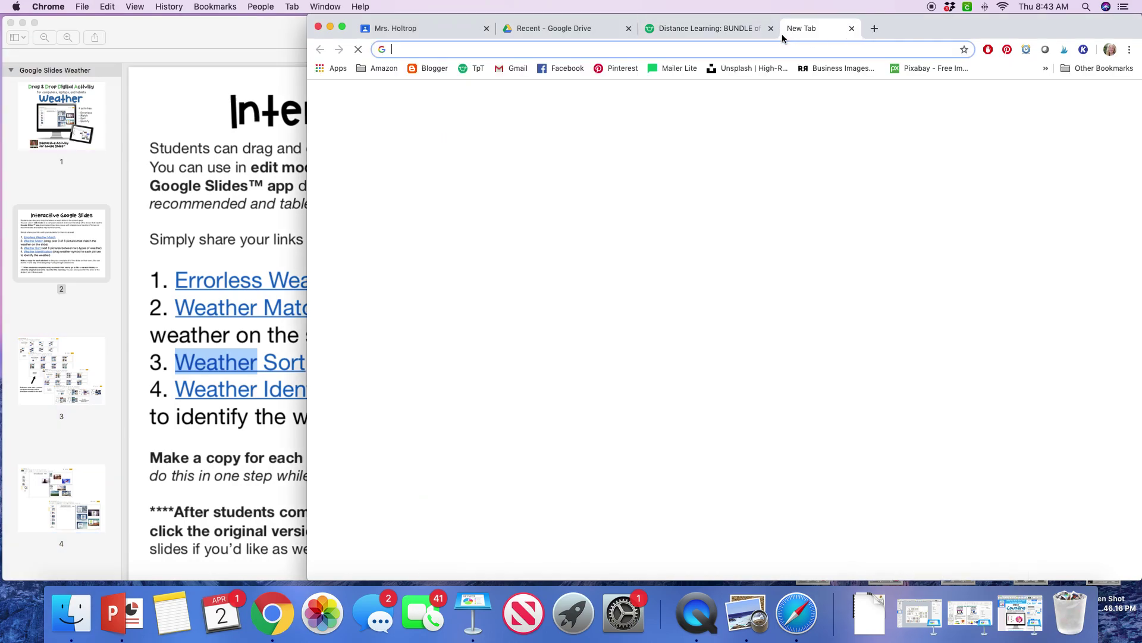
pyautogui.click(759, 33)
pyautogui.click(912, 28)
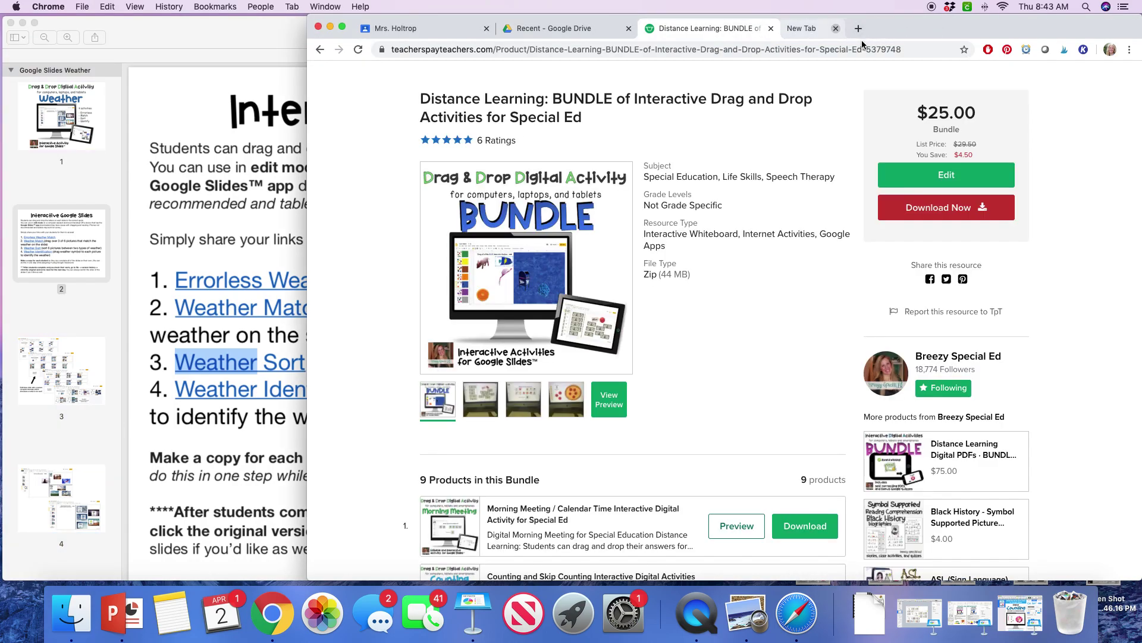
pyautogui.click(830, 52)
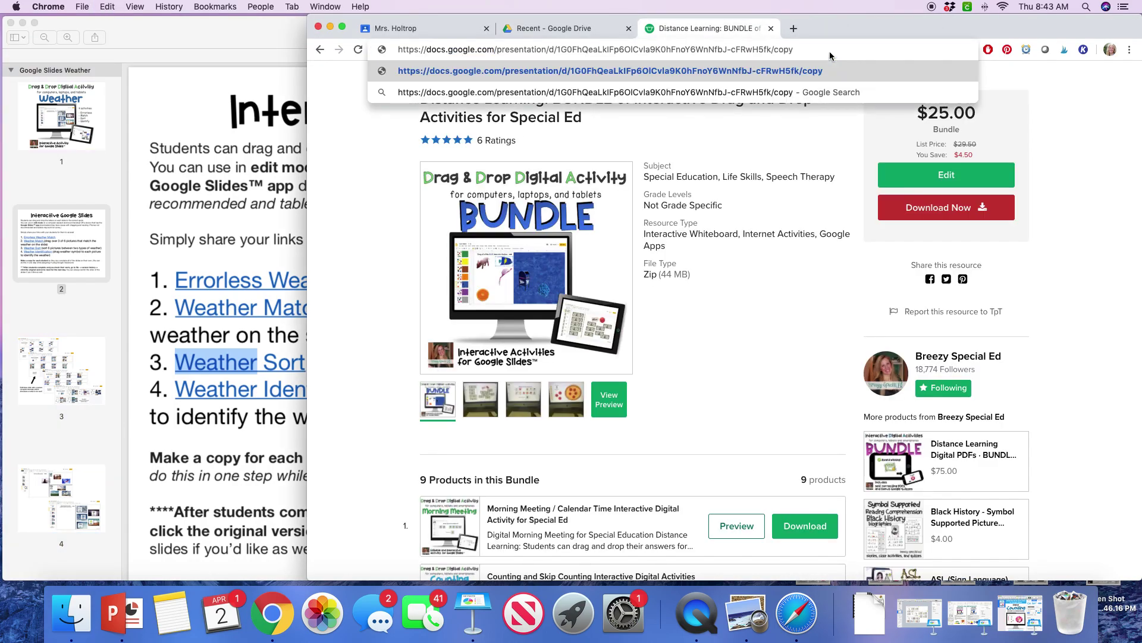
pyautogui.press('Return')
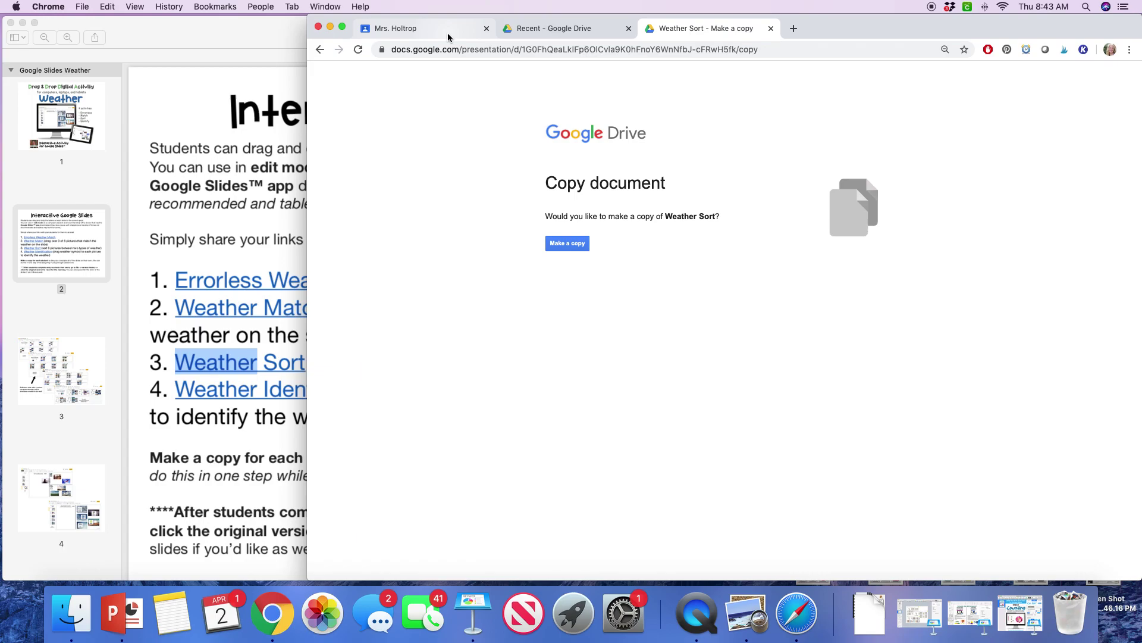
# Step: Bring up the Classroom tab, then browse the guide PDF to its How to Assign on Google Classroom page
pyautogui.click(407, 31)
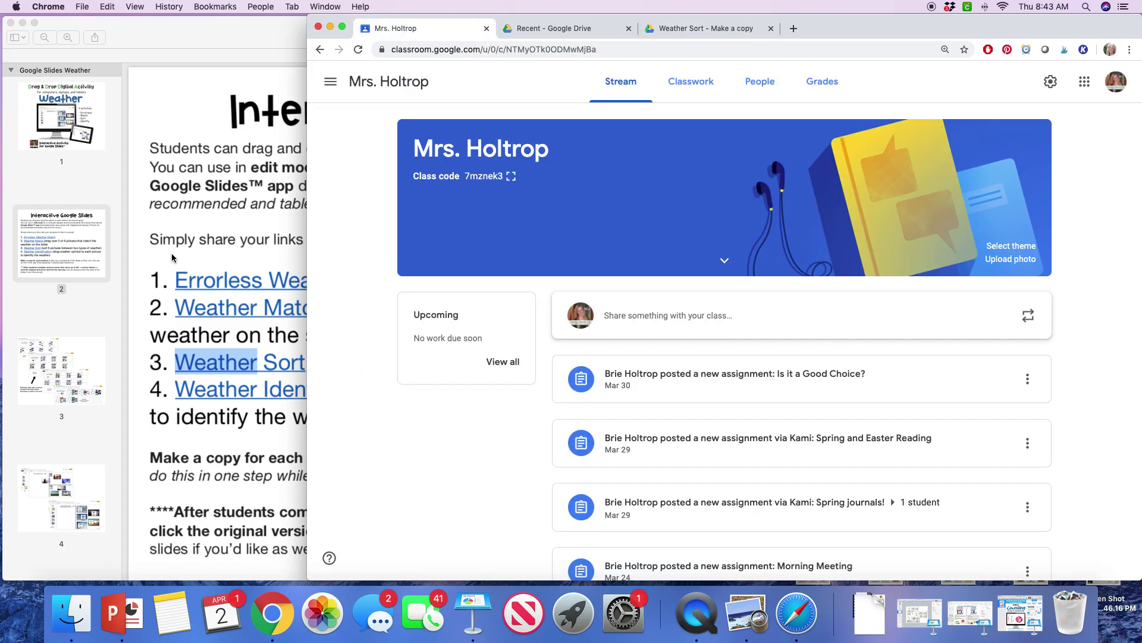
pyautogui.click(135, 273)
pyautogui.scroll(-5, 102, 306)
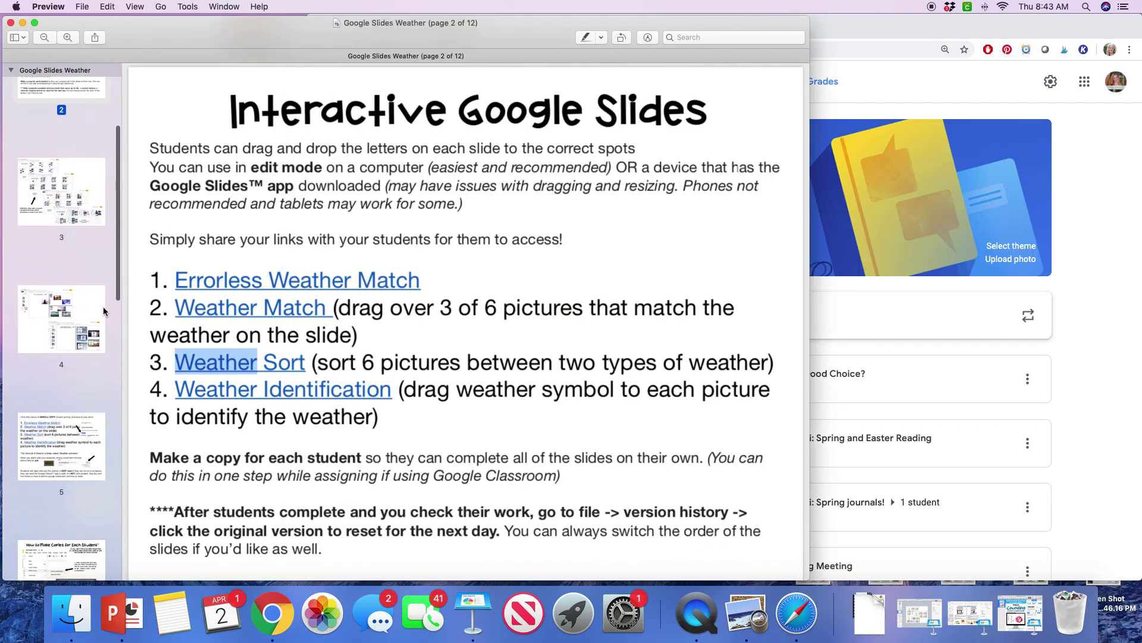
pyautogui.scroll(-3, 102, 305)
pyautogui.click(67, 363)
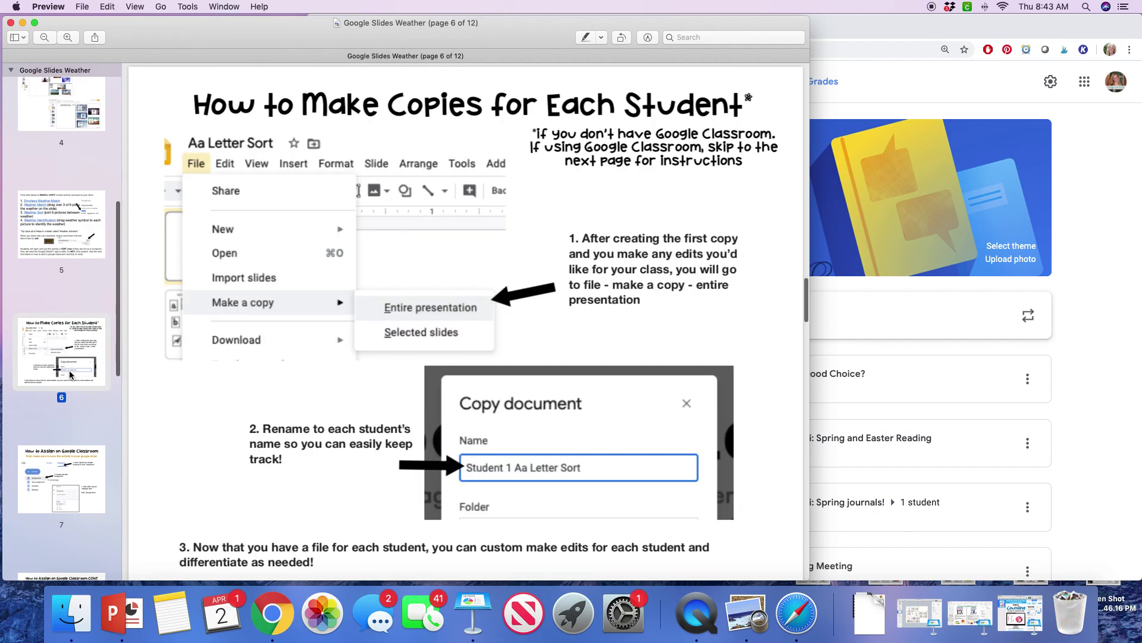
pyautogui.click(69, 476)
pyautogui.scroll(-4, 369, 271)
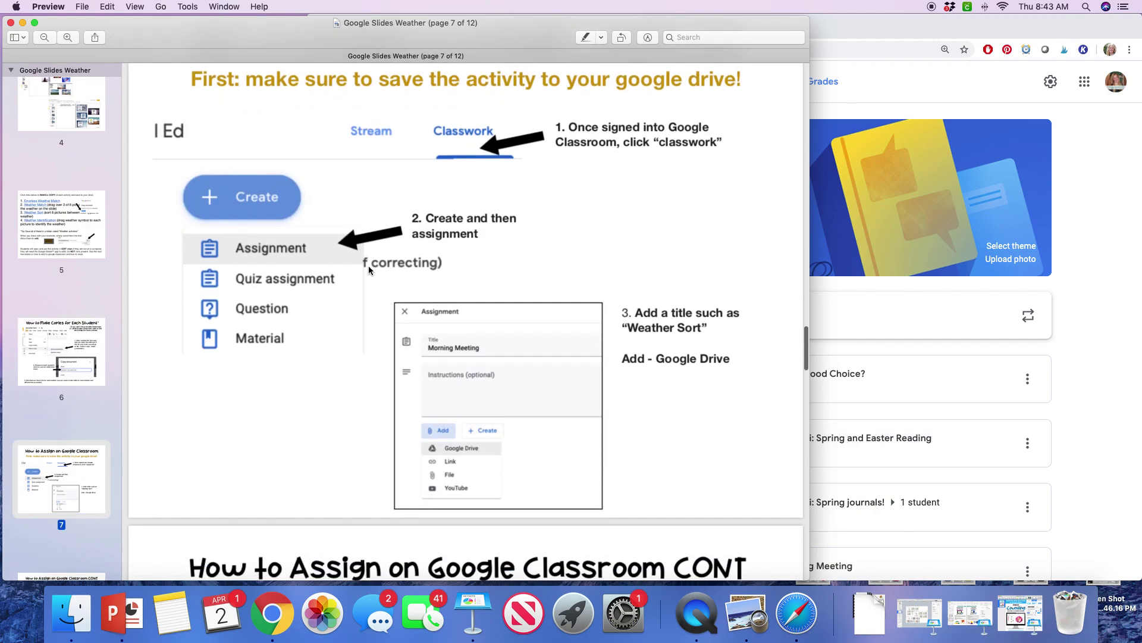
pyautogui.scroll(3, 369, 270)
pyautogui.scroll(-8, 369, 270)
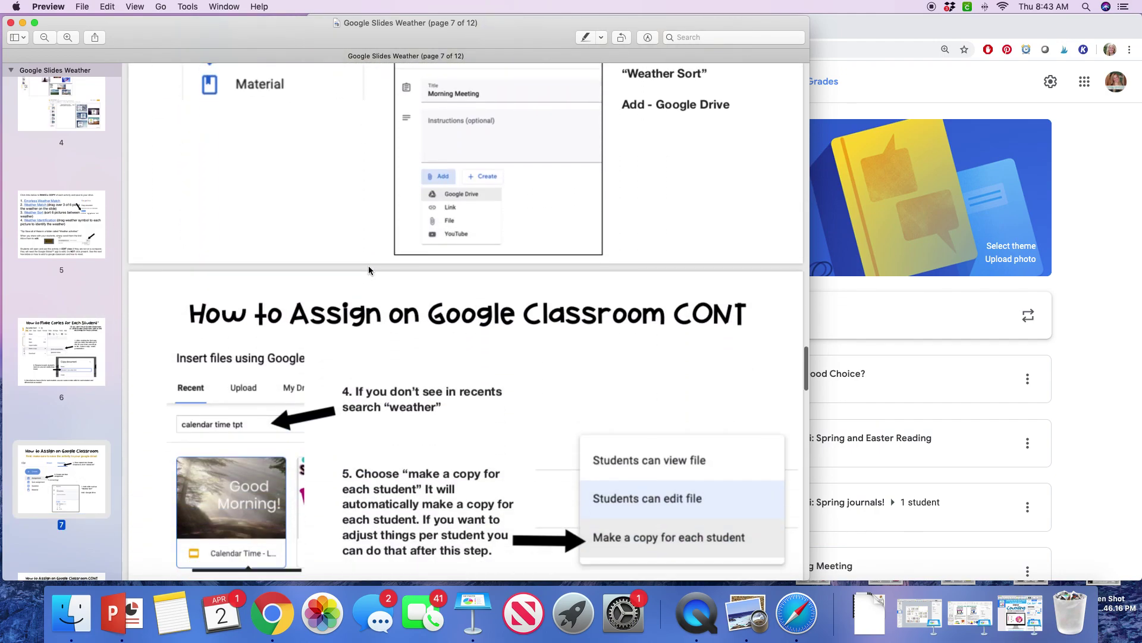
pyautogui.scroll(-3, 369, 271)
pyautogui.scroll(8, 369, 271)
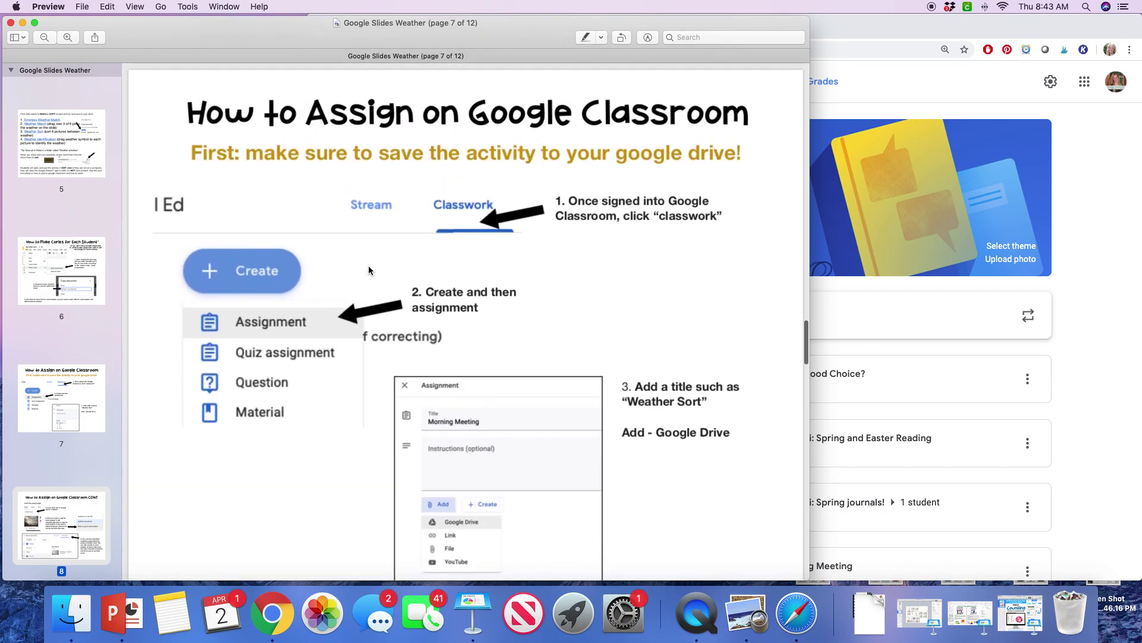
# Step: Start a new assignment from the Classwork page and title it 'Weather Sorting'
pyautogui.click(1089, 213)
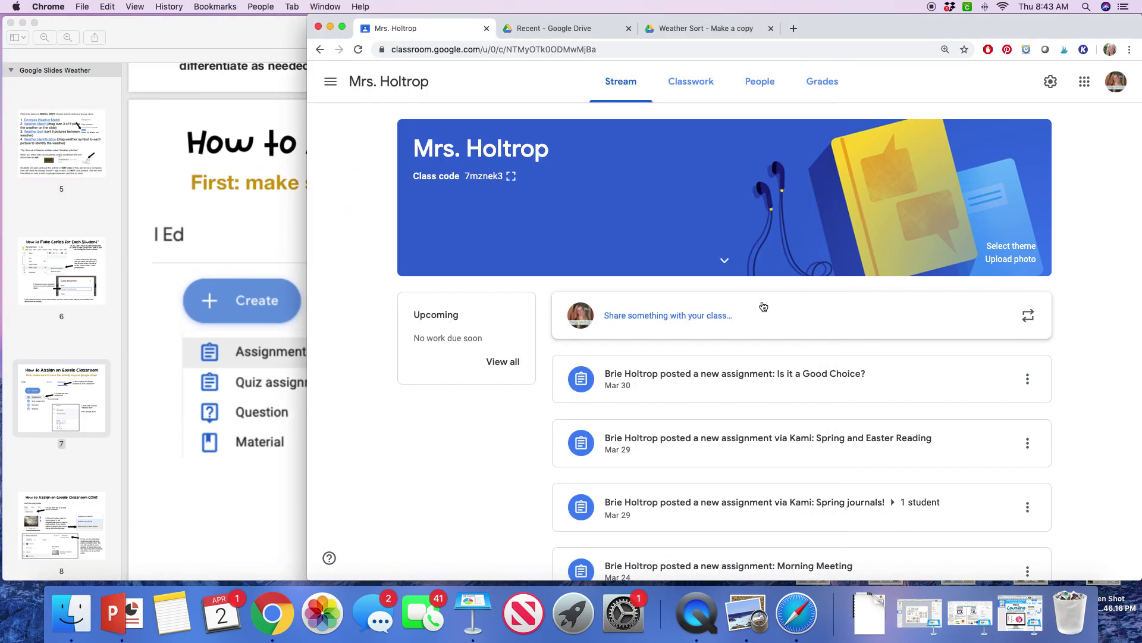
pyautogui.click(690, 82)
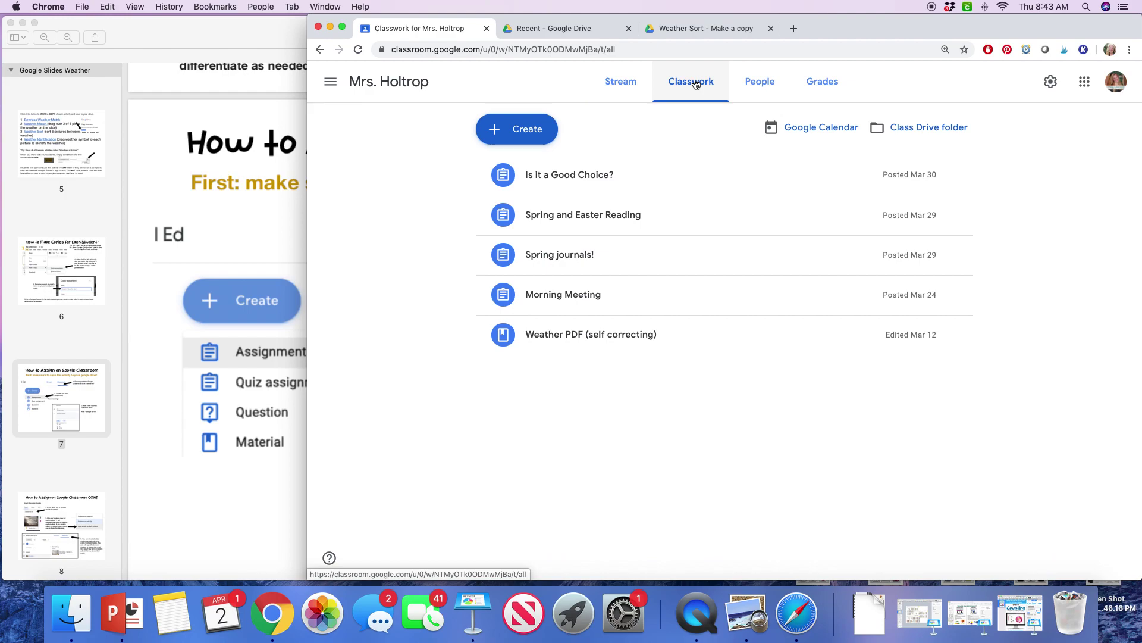
pyautogui.click(534, 129)
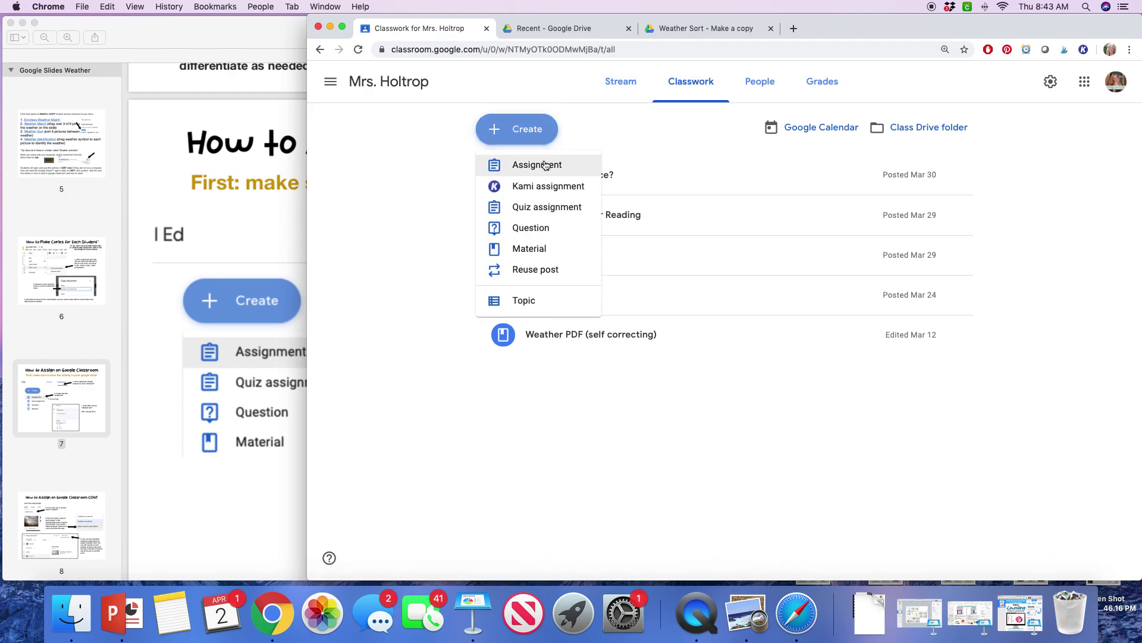
pyautogui.click(545, 166)
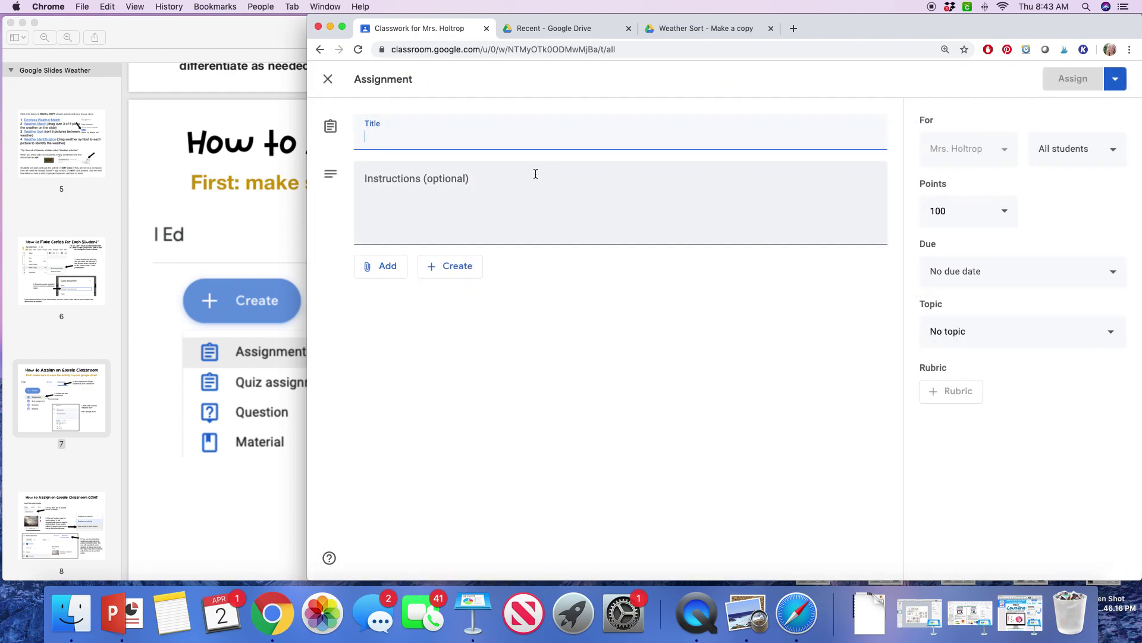
pyautogui.write('Weather Sorting')
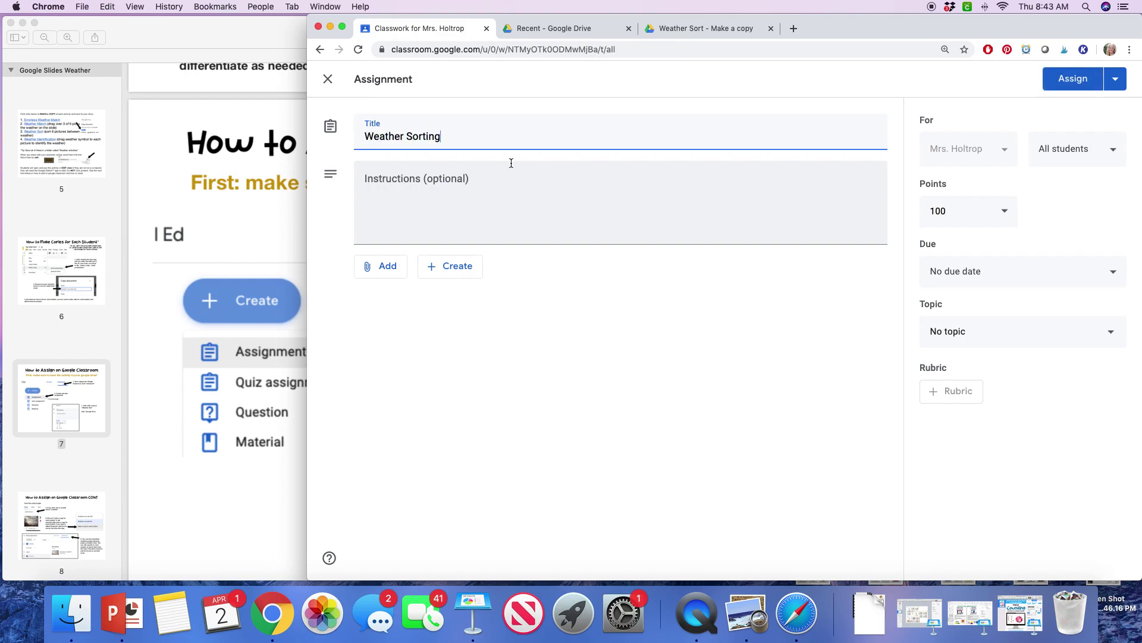
# Step: Search Google Drive for 'weather' and attach the Weather Sort slides to the assignment
pyautogui.click(387, 266)
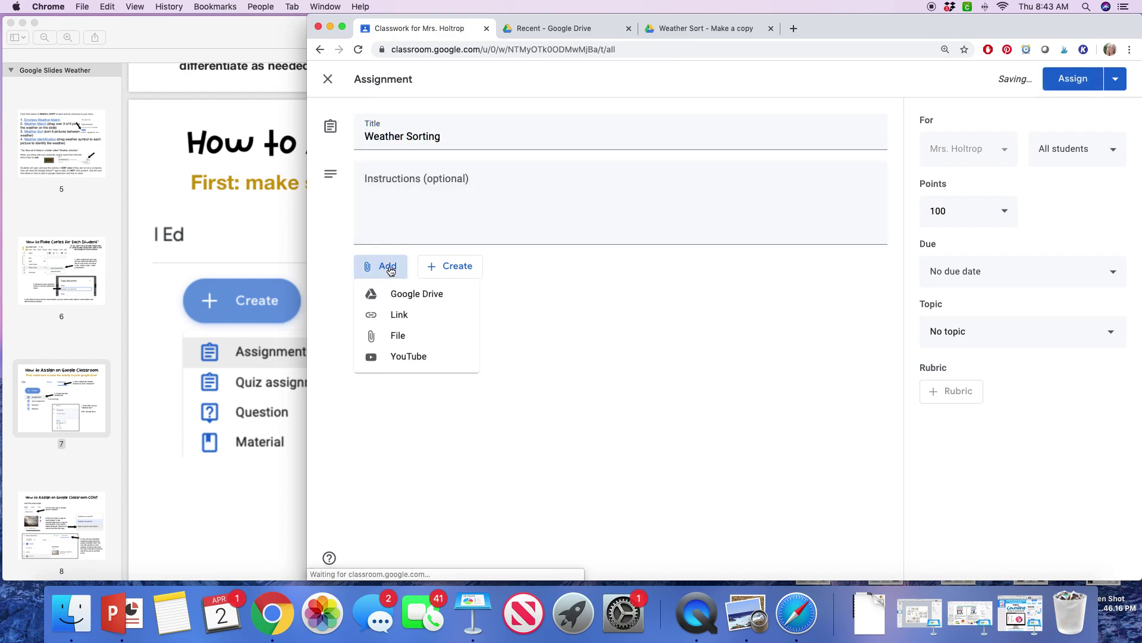
pyautogui.click(410, 296)
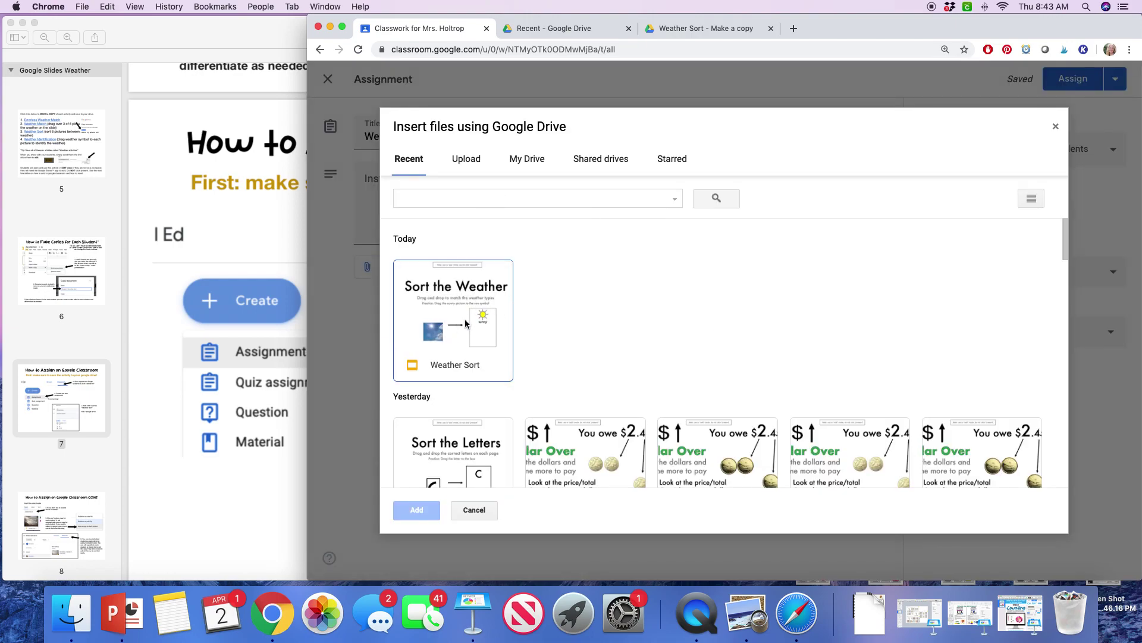
pyautogui.click(456, 195)
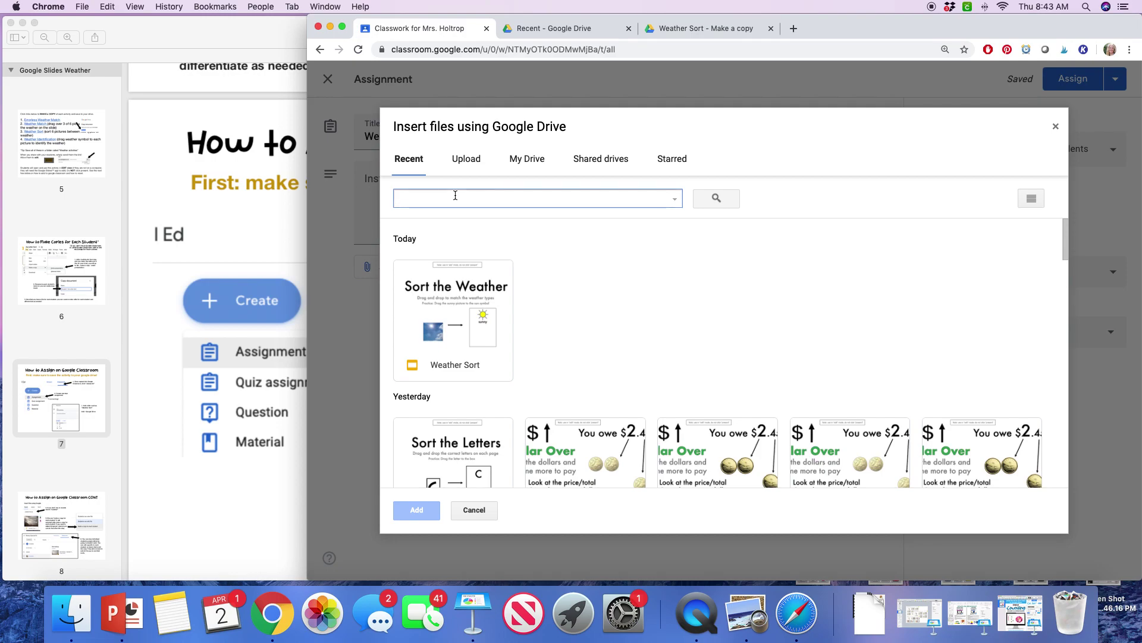
pyautogui.write('weather')
pyautogui.press('Return')
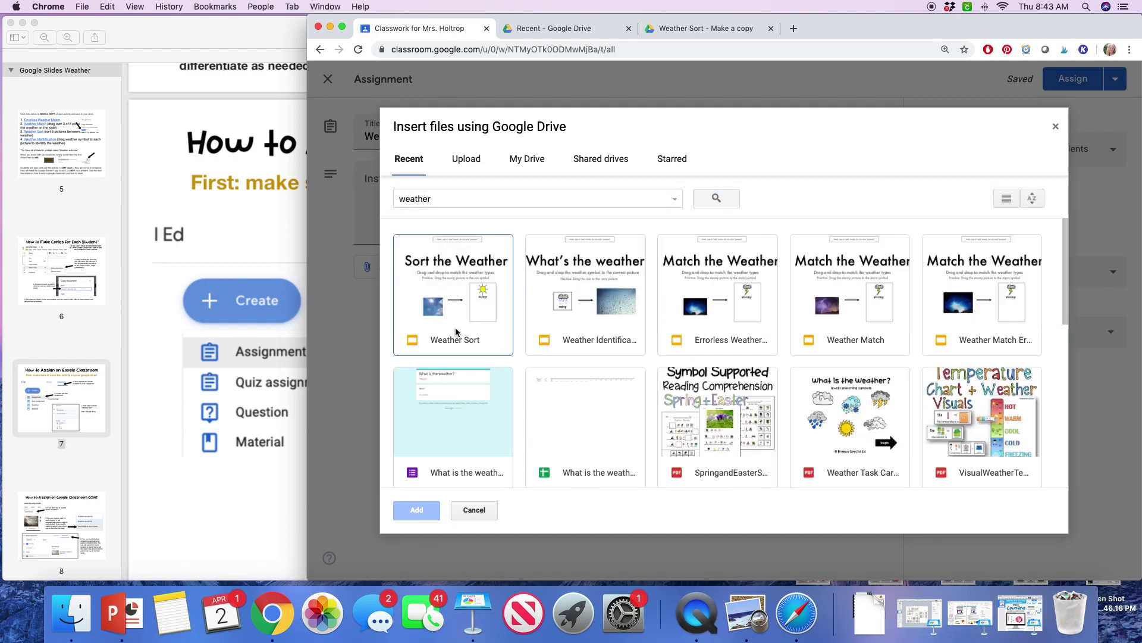
pyautogui.click(474, 286)
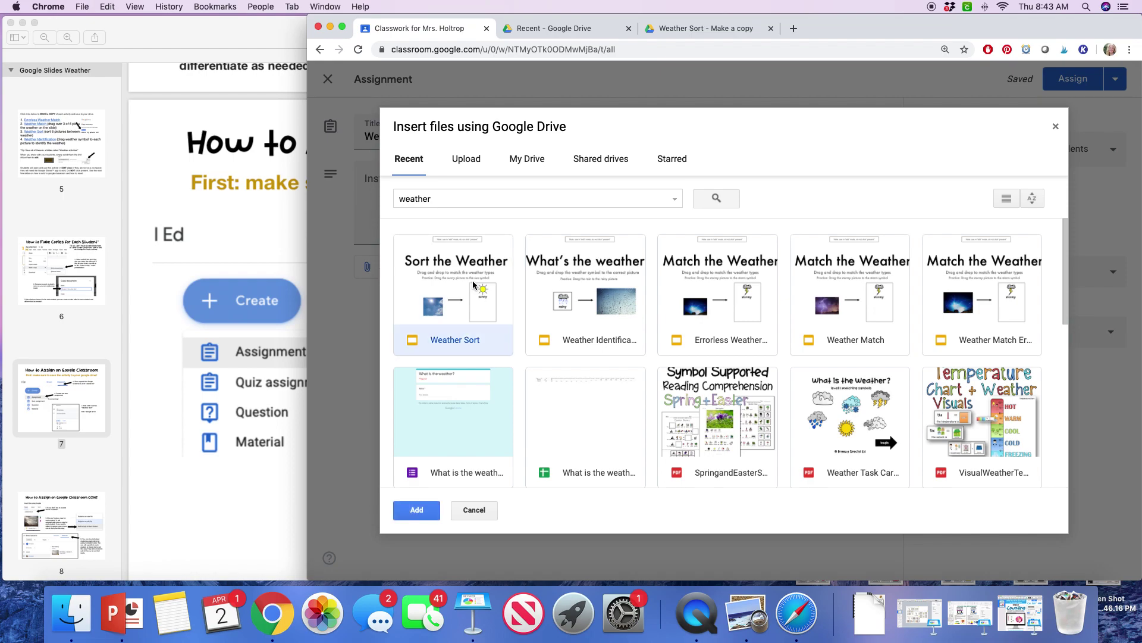
pyautogui.click(417, 512)
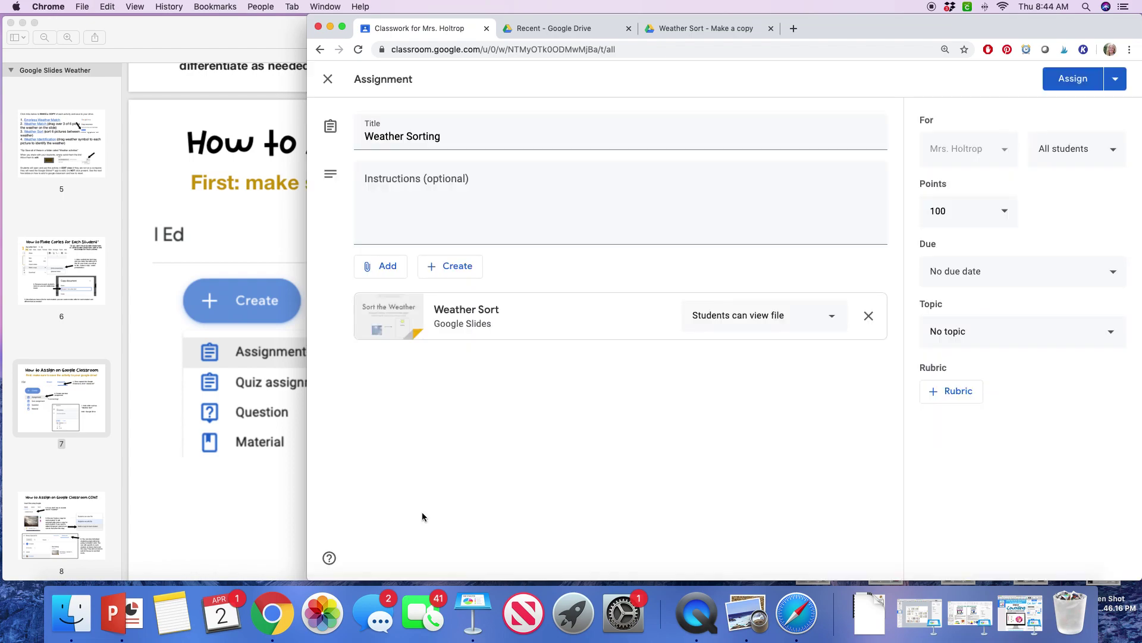
# Step: Set Weather Sort to Make a copy for each student and post the assignment
pyautogui.click(805, 322)
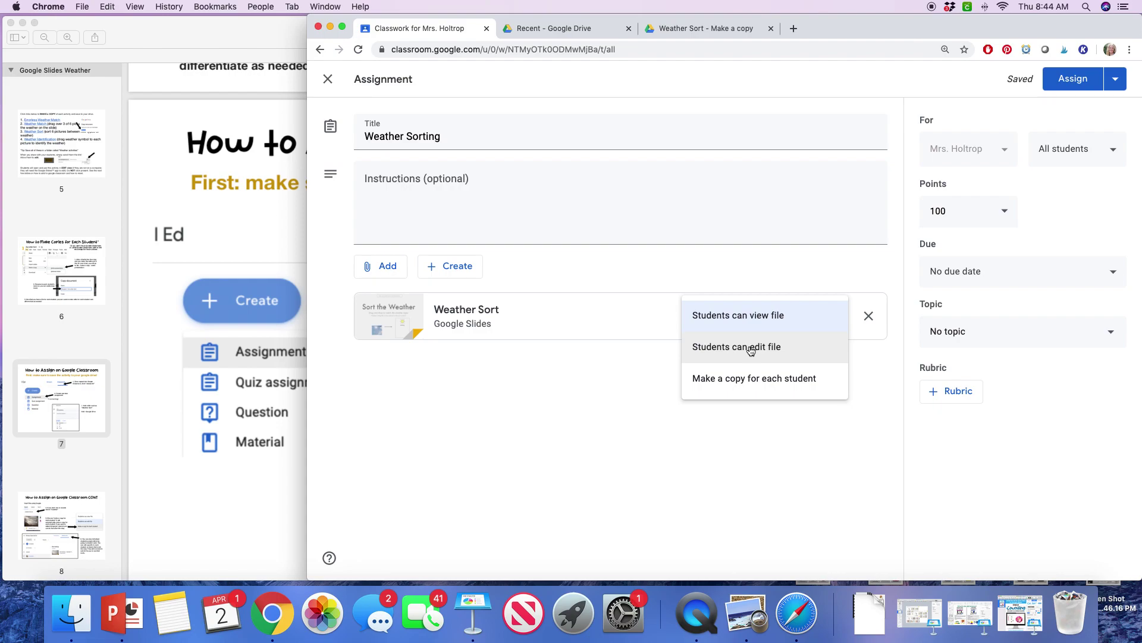
pyautogui.click(748, 381)
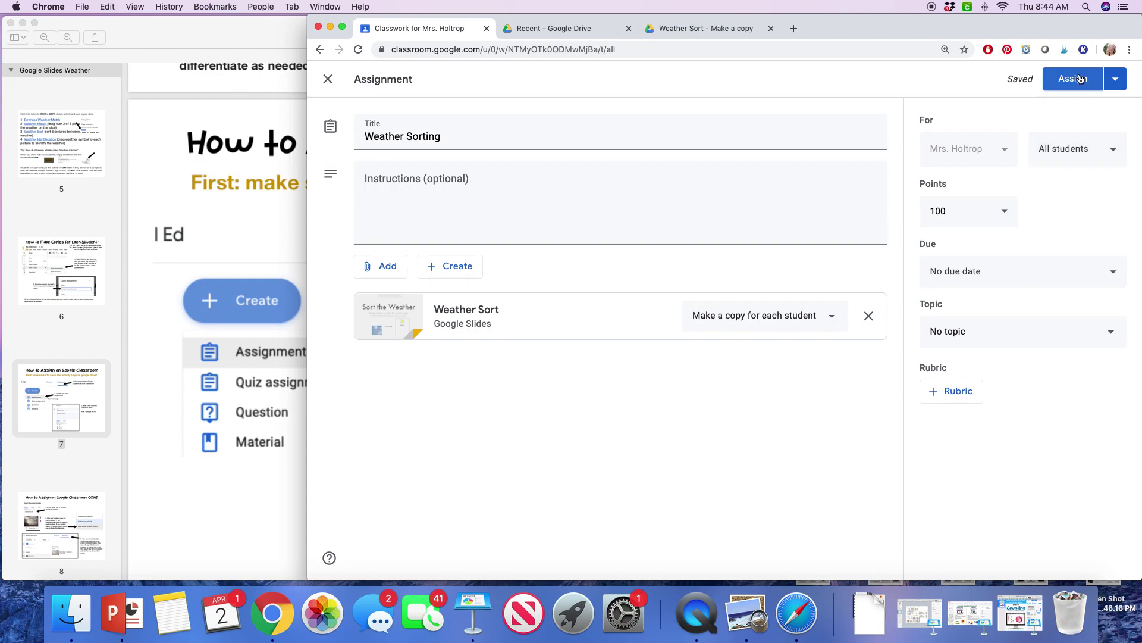
pyautogui.click(1078, 80)
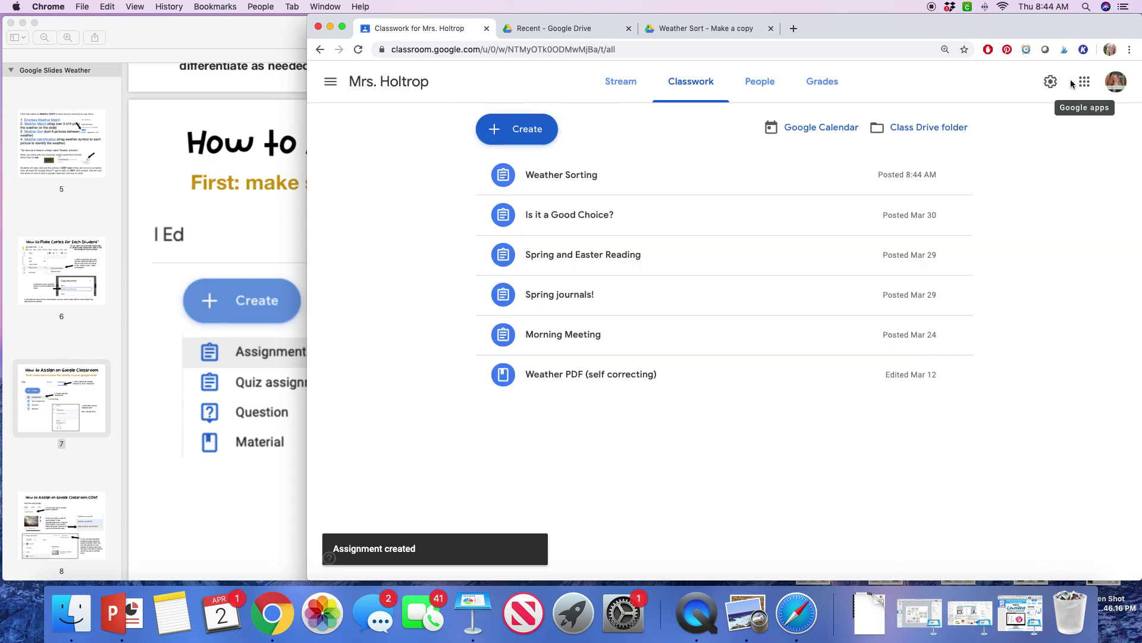
# Step: Open Weather Sorting's student work and view the first student's Assigned submission
pyautogui.click(579, 179)
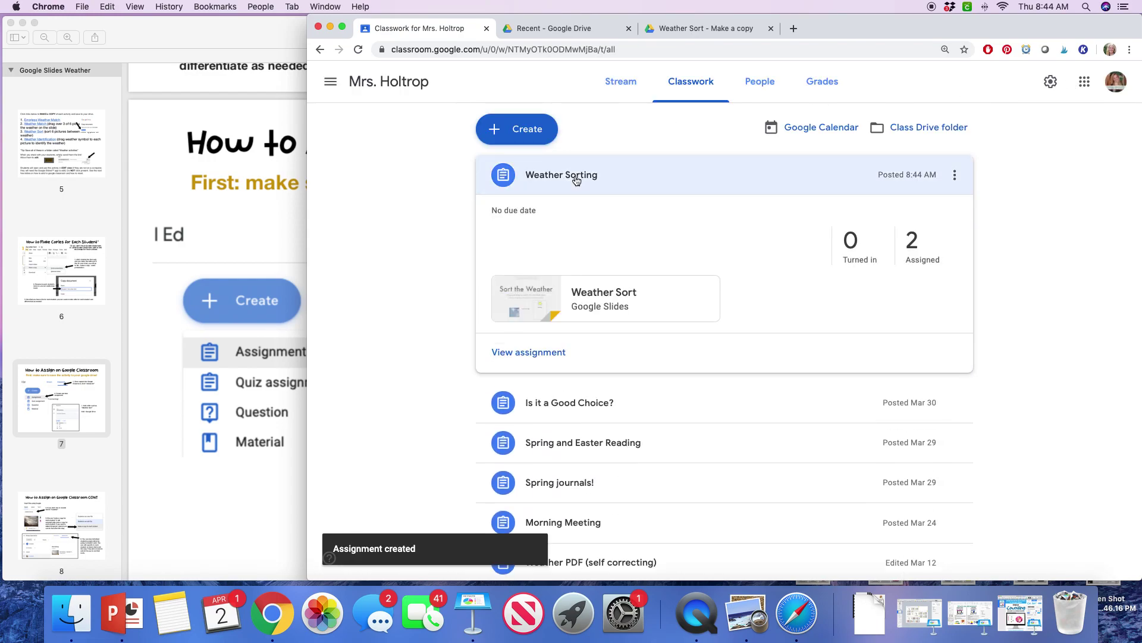
pyautogui.click(534, 354)
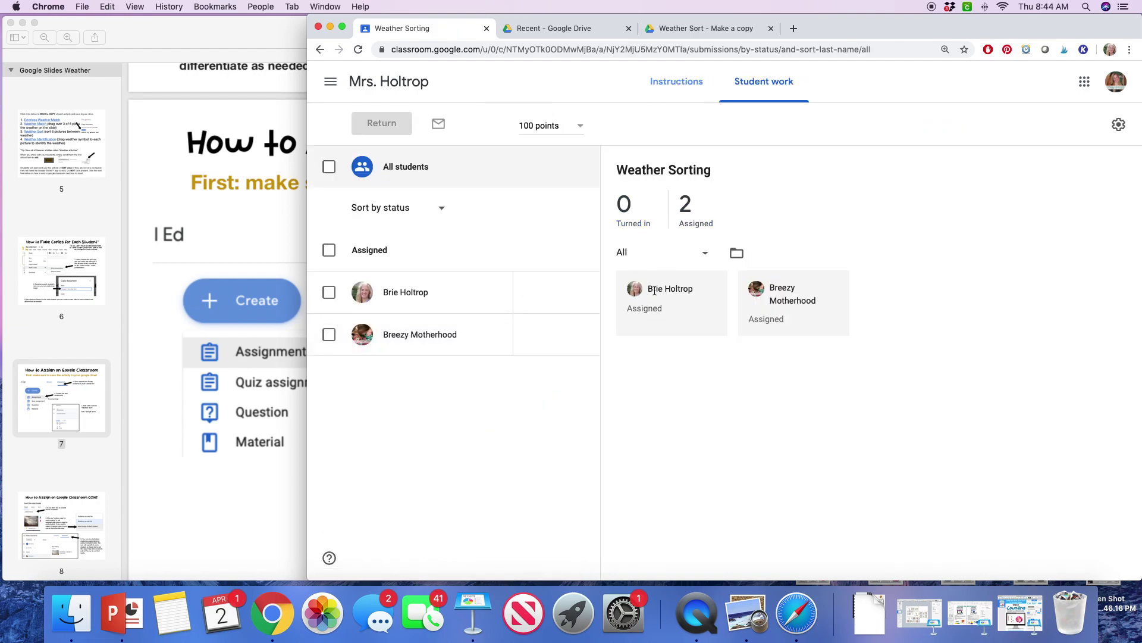
pyautogui.click(392, 293)
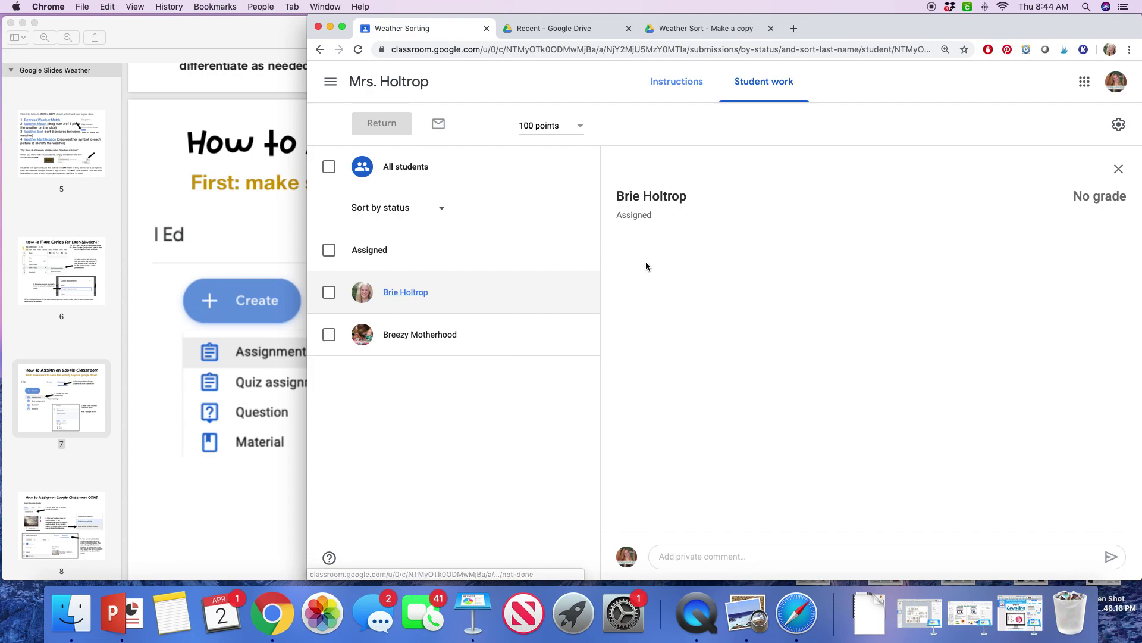
# Step: Switch to the student account and open their Weather Sort copy from the Weather Sorting post
pyautogui.click(406, 291)
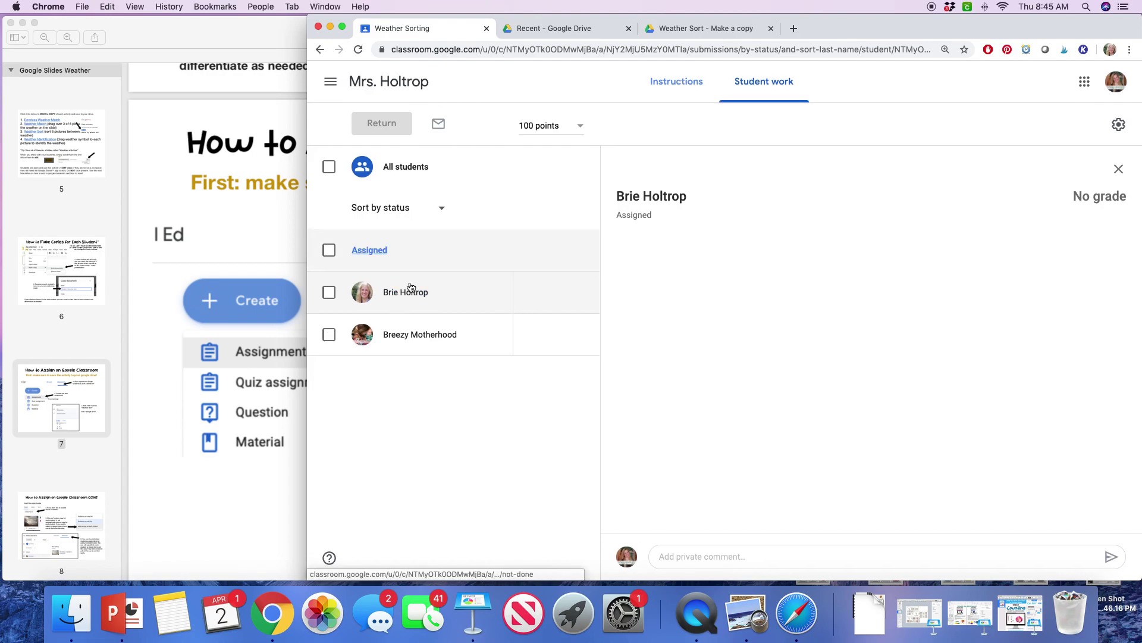
pyautogui.click(1116, 82)
pyautogui.click(1008, 271)
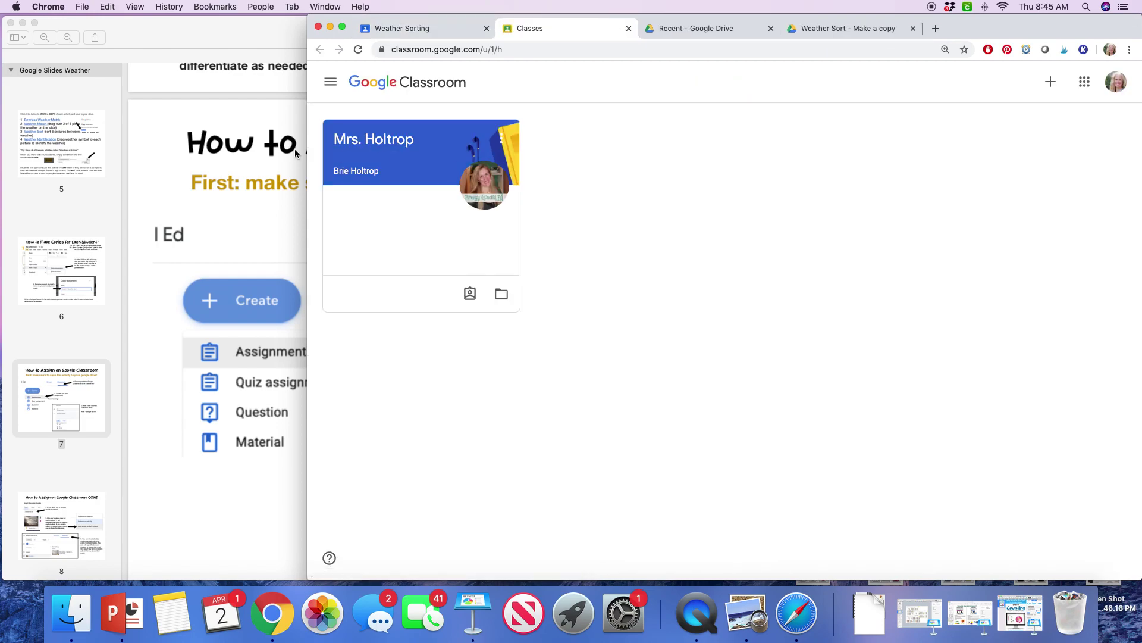
pyautogui.click(382, 145)
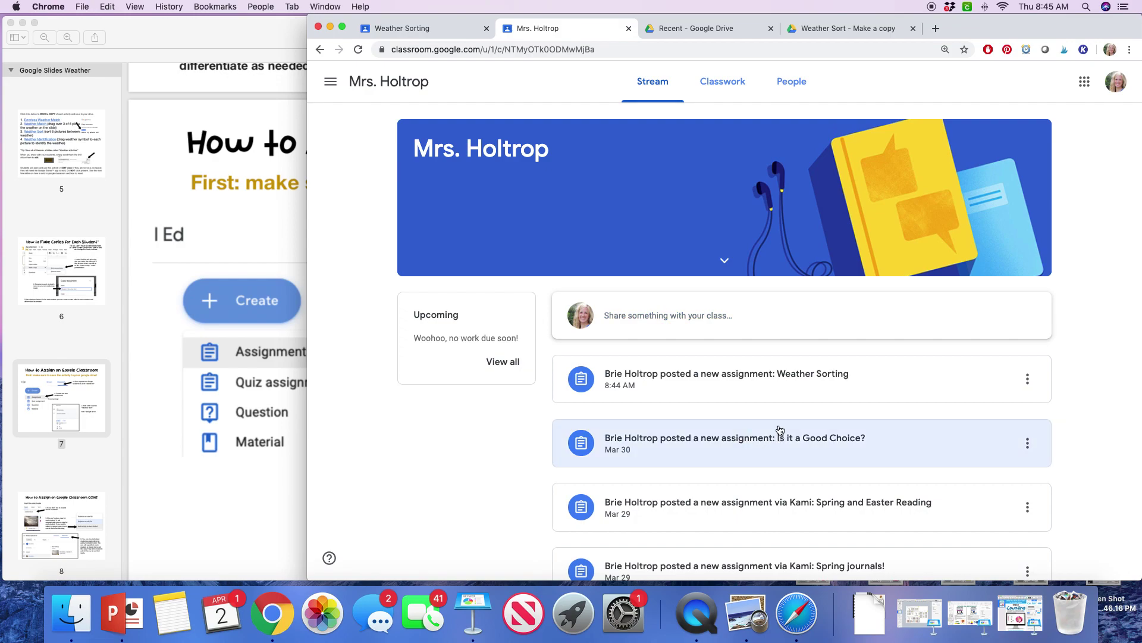
pyautogui.click(824, 377)
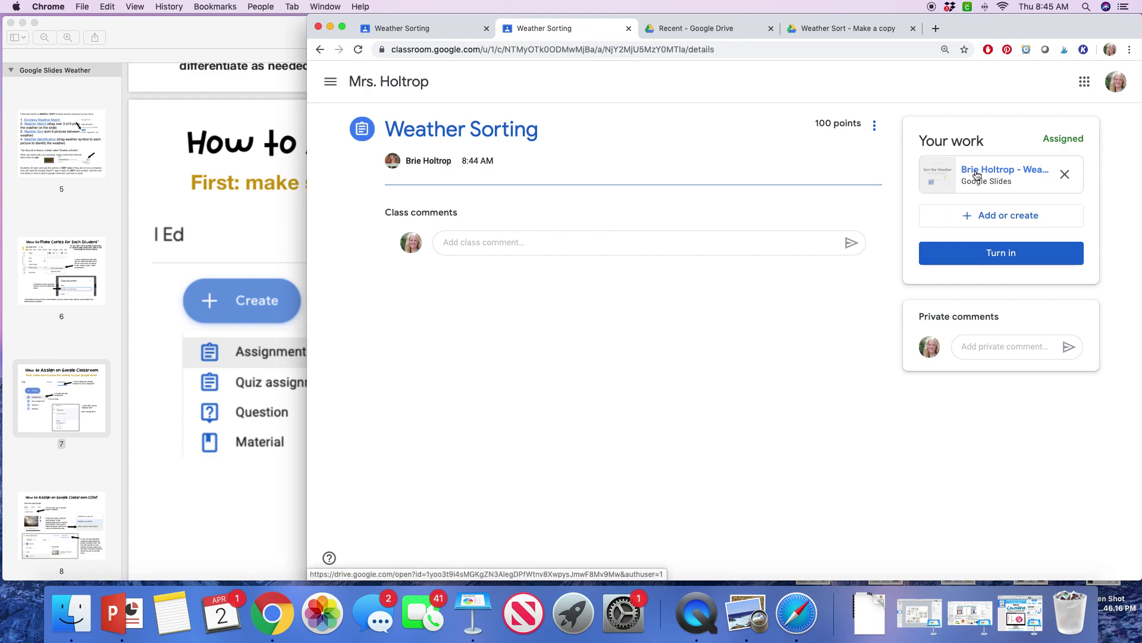
pyautogui.click(976, 174)
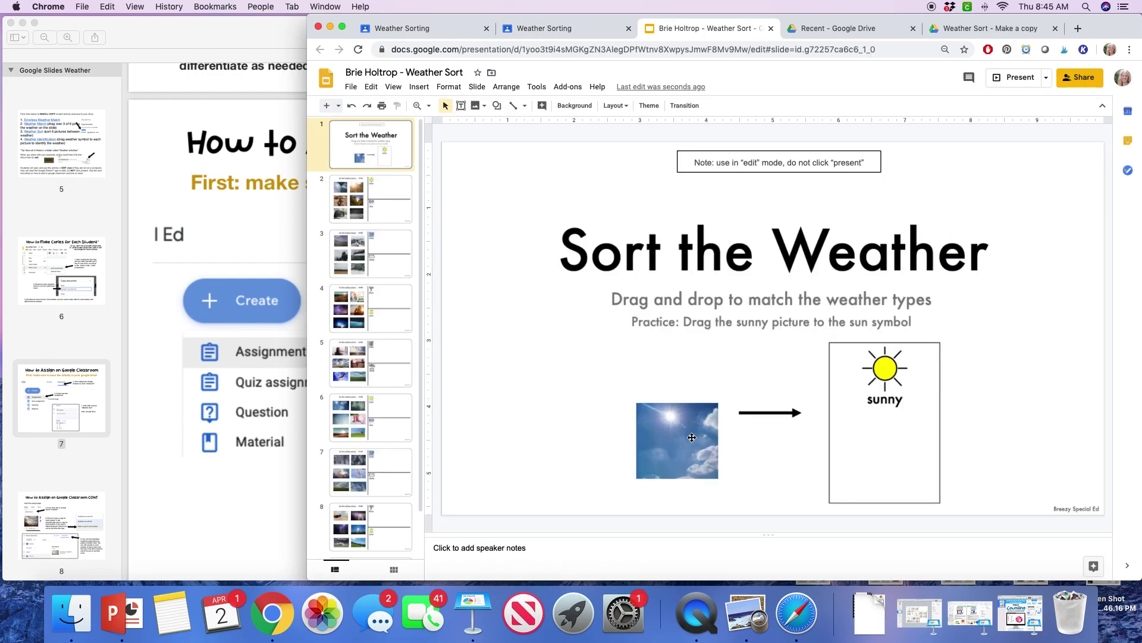
# Step: On slides 1–2, sort sky, sunset and flower into sunny; umbrella, pavement and mirror into rainy
pyautogui.moveTo(692, 437); pyautogui.dragTo(887, 454)
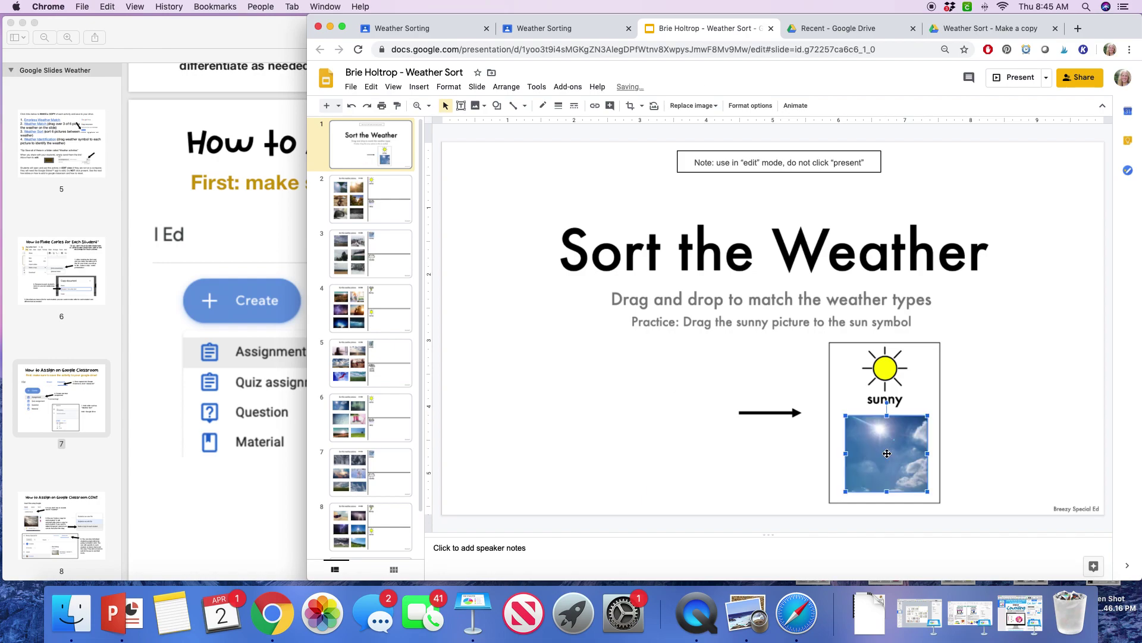
pyautogui.click(392, 213)
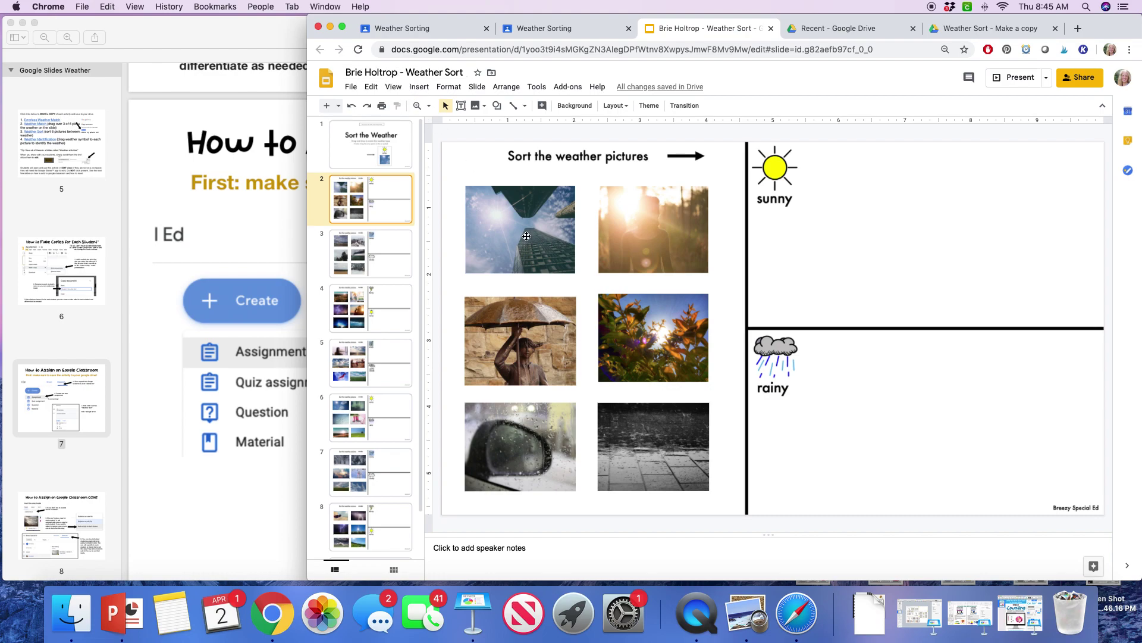
pyautogui.moveTo(553, 247); pyautogui.dragTo(882, 209)
pyautogui.moveTo(703, 214); pyautogui.dragTo(1066, 242)
pyautogui.click(687, 330)
pyautogui.moveTo(672, 312); pyautogui.dragTo(846, 234)
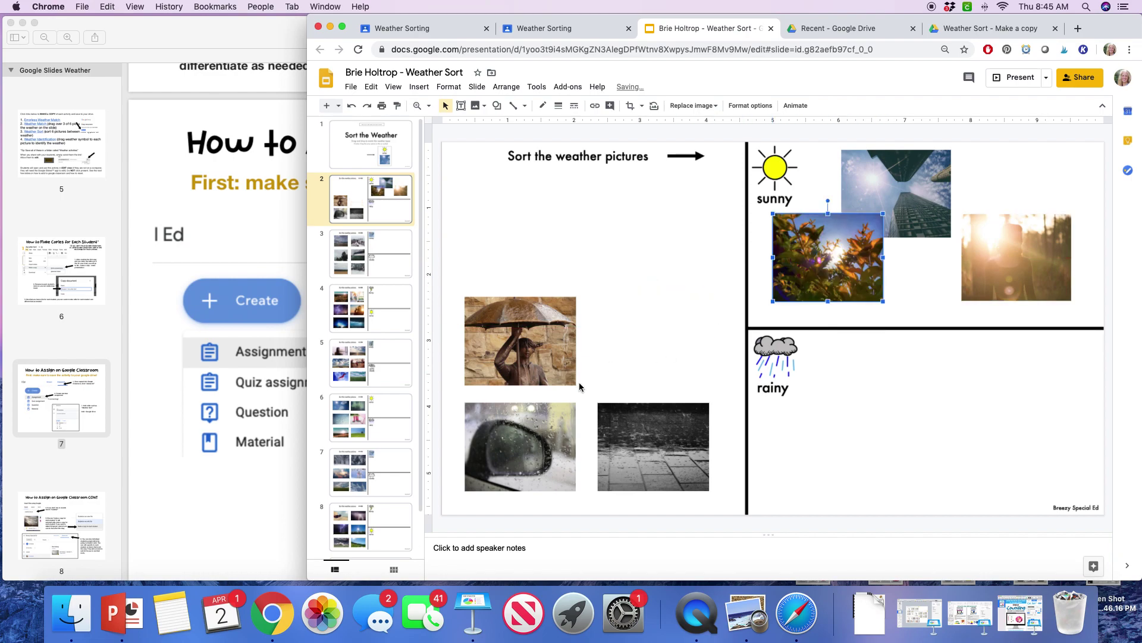
pyautogui.moveTo(546, 353); pyautogui.dragTo(880, 398)
pyautogui.moveTo(605, 464); pyautogui.dragTo(1001, 418)
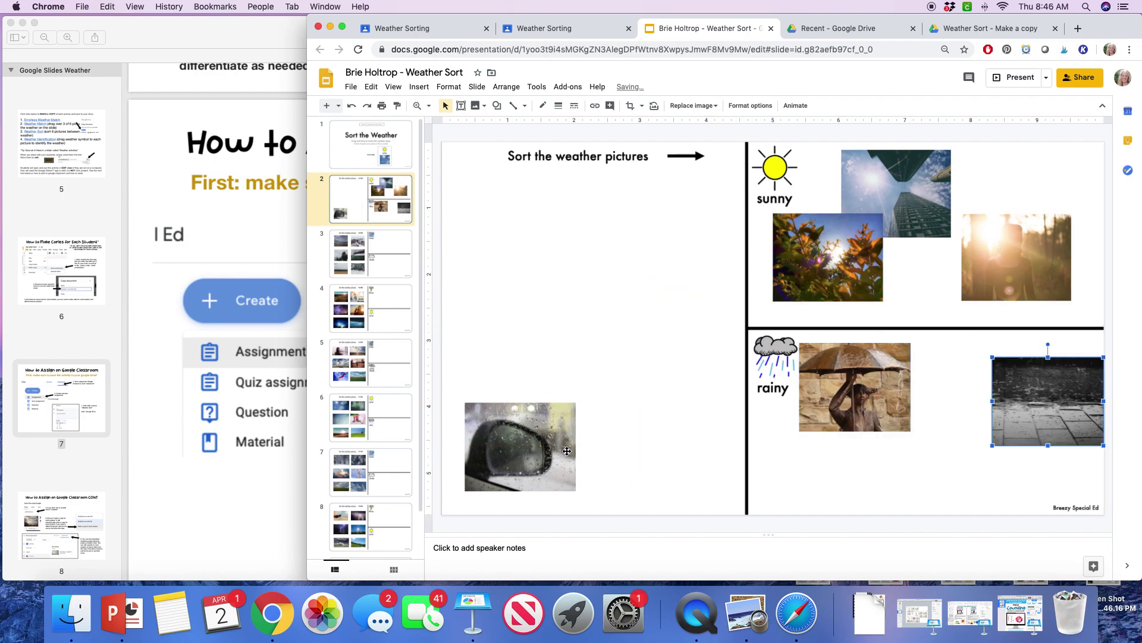
pyautogui.moveTo(568, 451); pyautogui.dragTo(948, 449)
# Step: On slide 3, put the snowy path and forest under snowy, the sea and field under cloudy
pyautogui.click(389, 267)
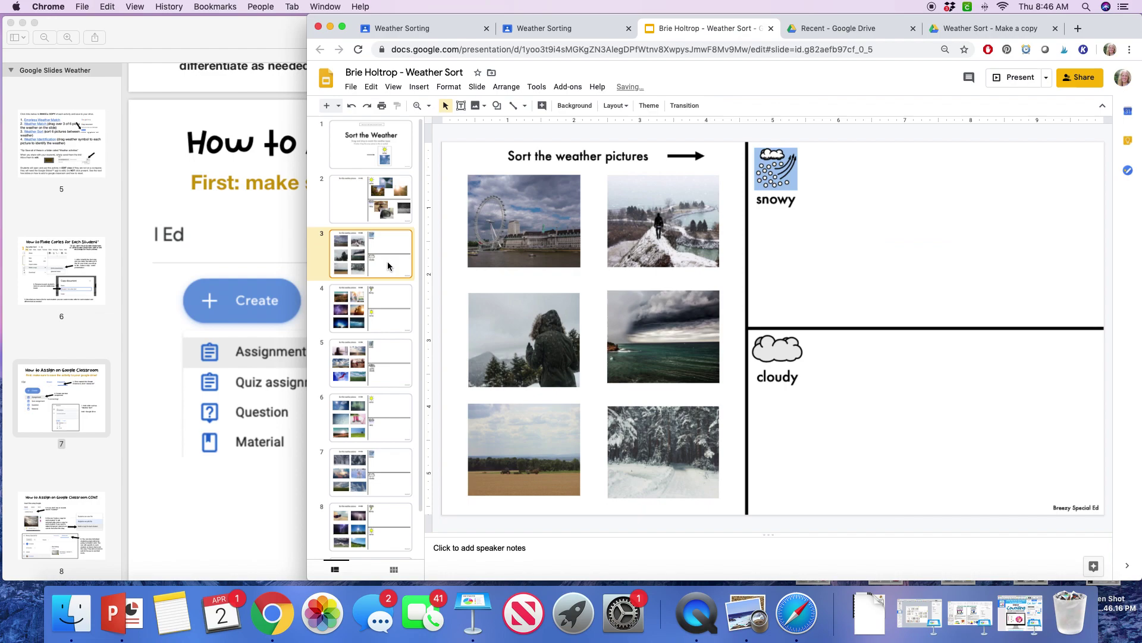
pyautogui.moveTo(646, 221); pyautogui.dragTo(856, 218)
pyautogui.moveTo(671, 312); pyautogui.dragTo(887, 406)
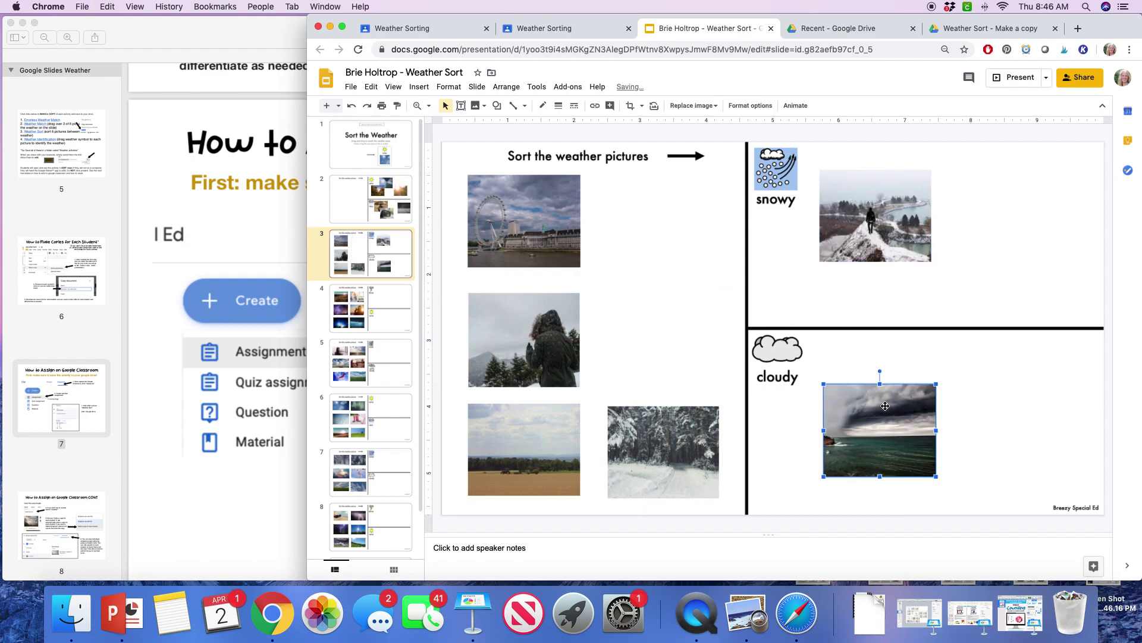
pyautogui.moveTo(703, 423); pyautogui.dragTo(1012, 203)
pyautogui.moveTo(514, 445); pyautogui.dragTo(958, 416)
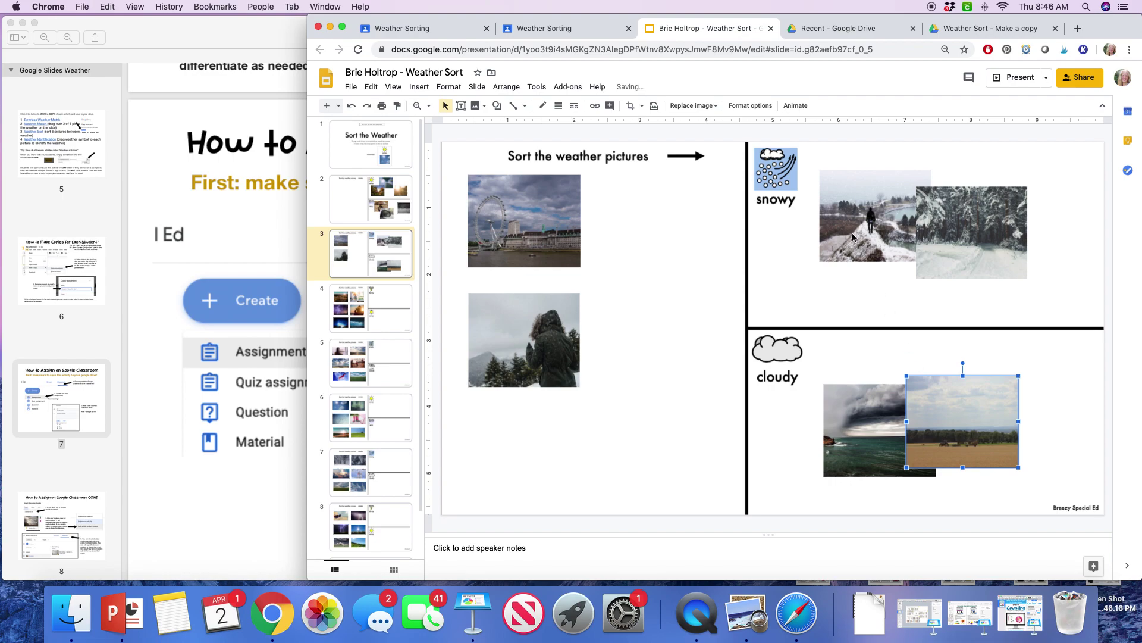
pyautogui.click(429, 26)
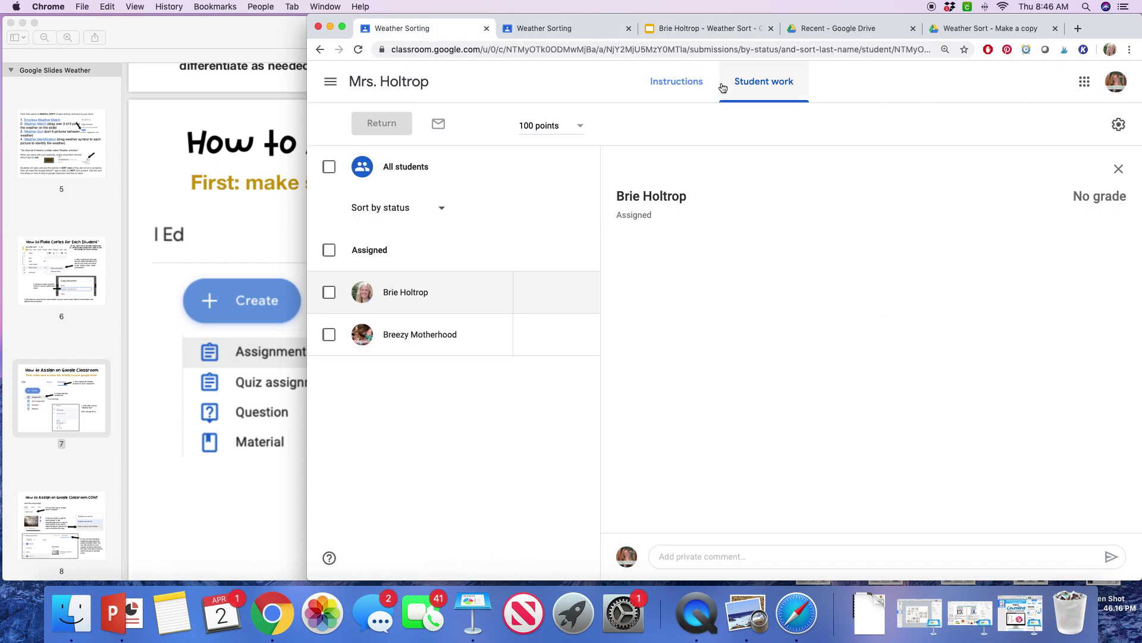
# Step: Through the class gradebook, open the student's Weather Sort copy in the Weather Sorting grading view
pyautogui.click(385, 141)
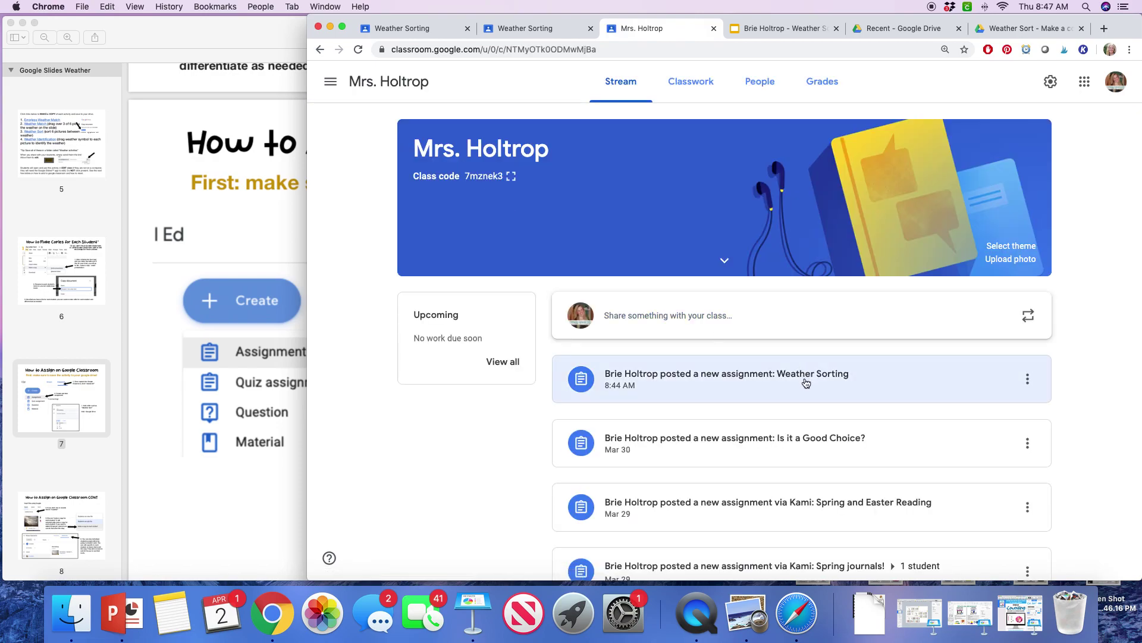
pyautogui.click(819, 86)
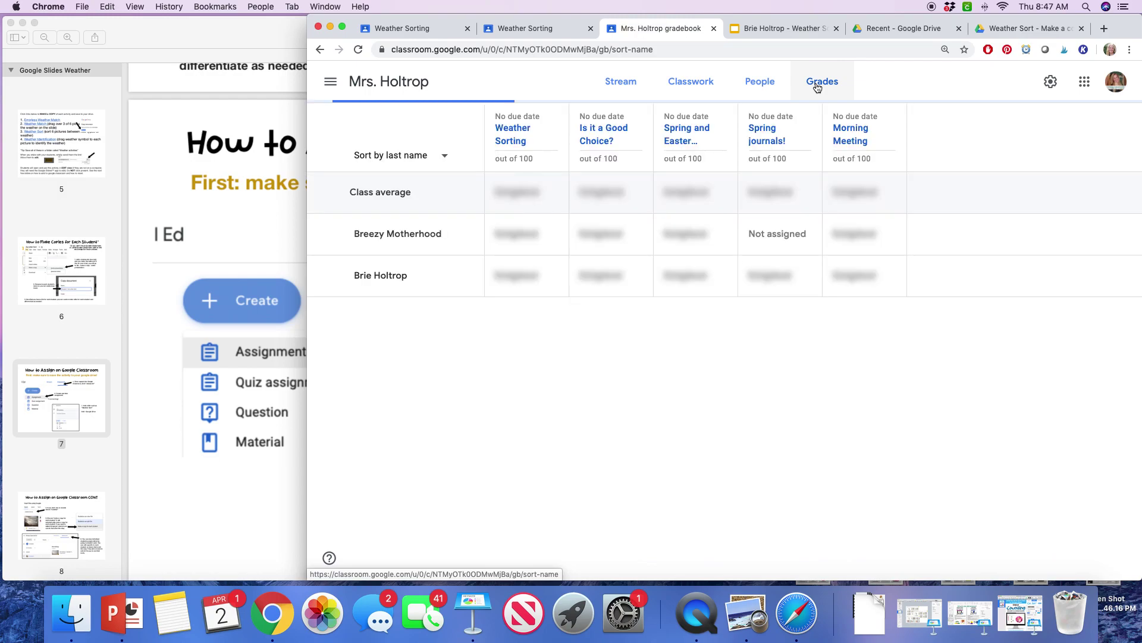
pyautogui.click(513, 134)
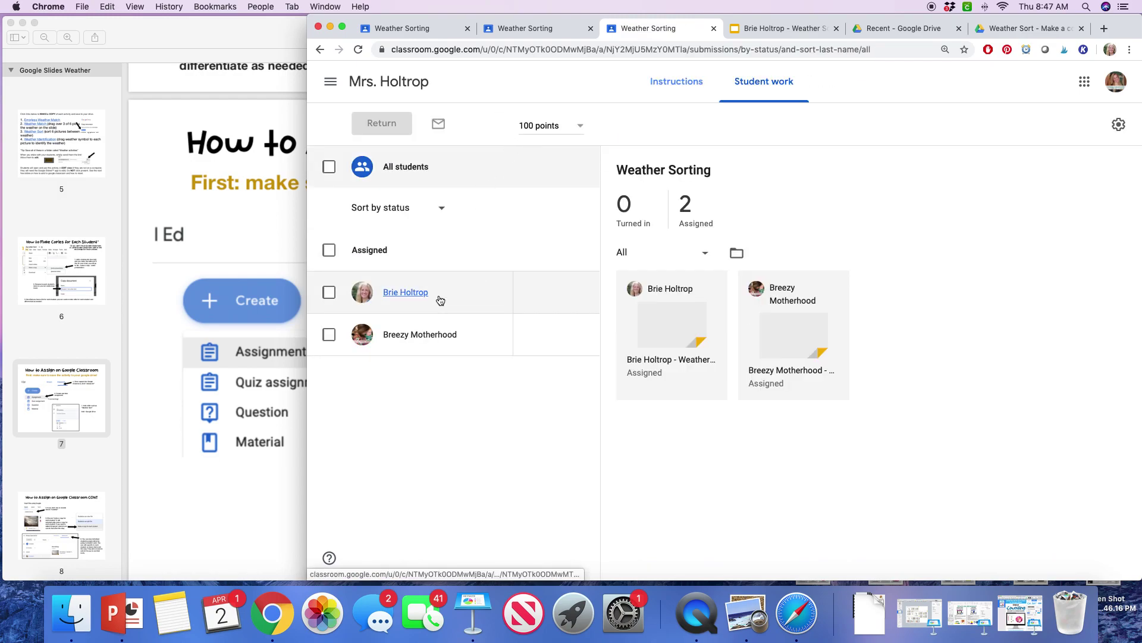
pyautogui.click(435, 299)
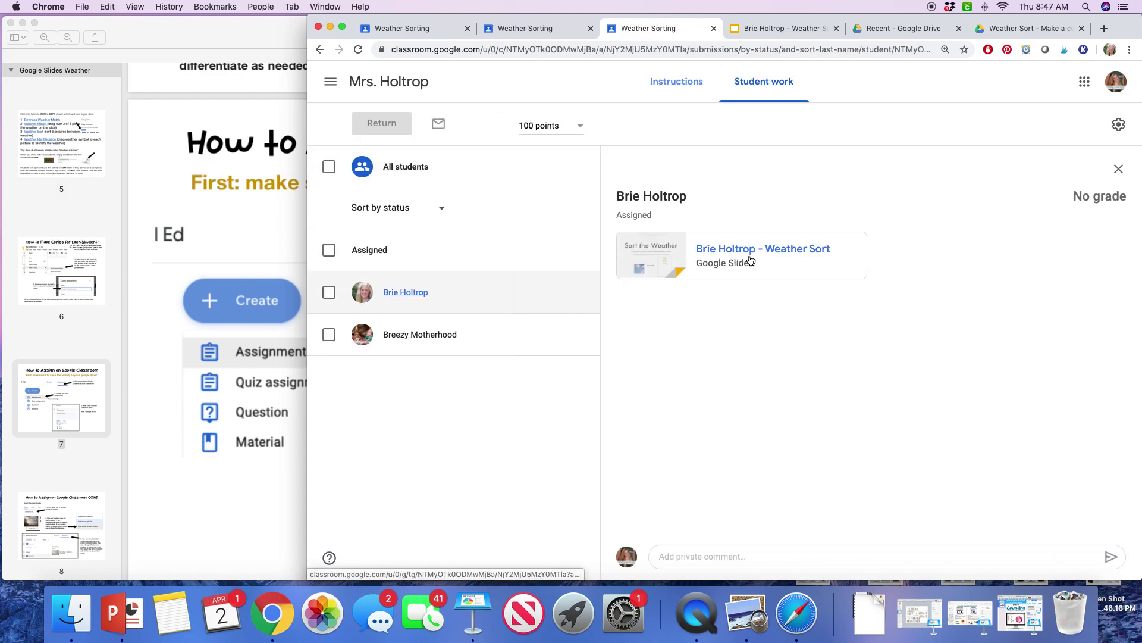
pyautogui.click(730, 254)
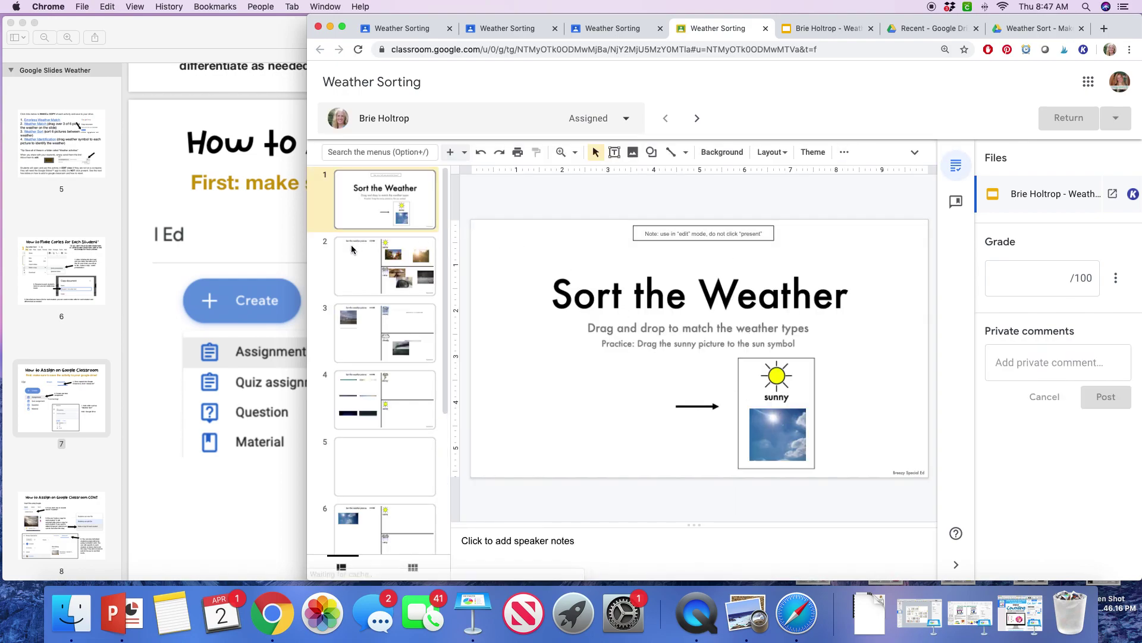
# Step: Check the student's sorted slides 2 and 3, then show the full Google Slides menu bar
pyautogui.click(393, 279)
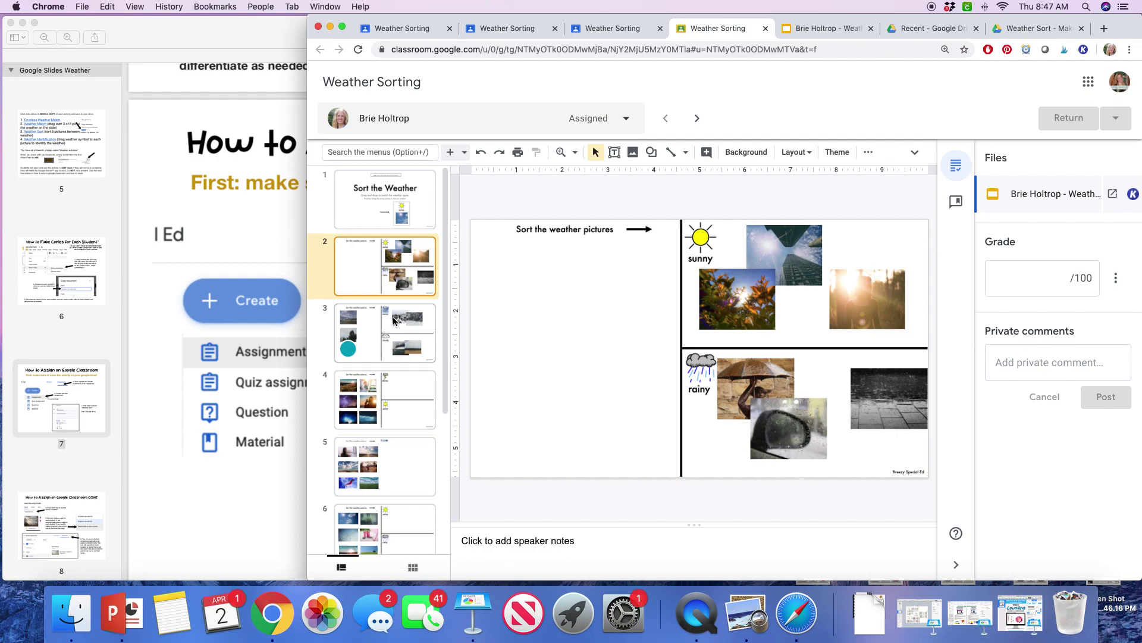
pyautogui.click(393, 321)
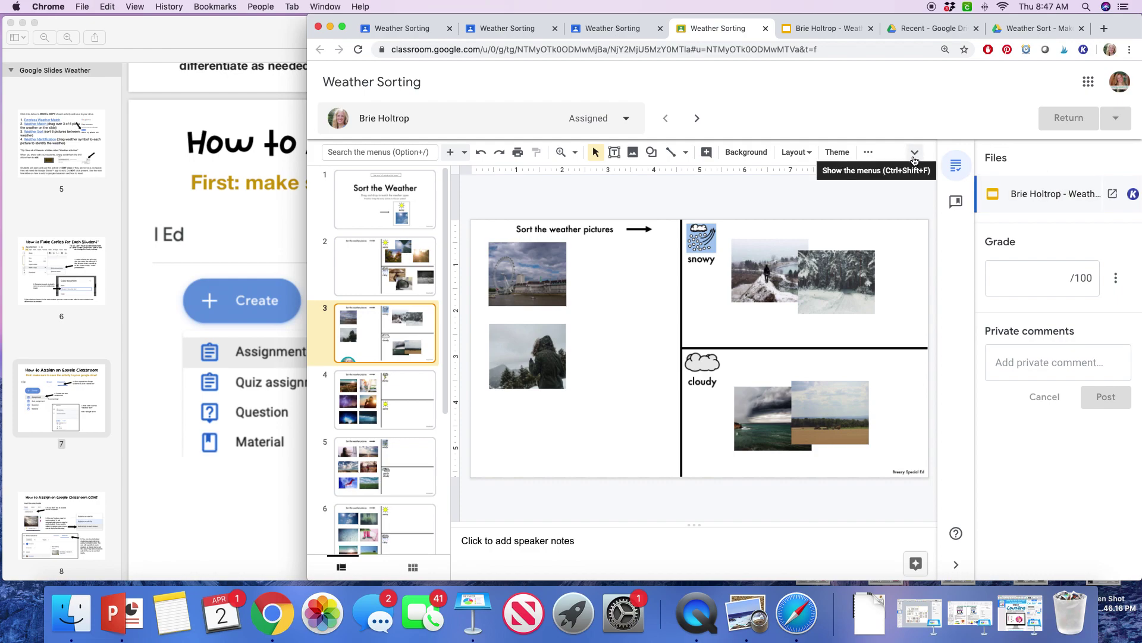
pyautogui.click(914, 154)
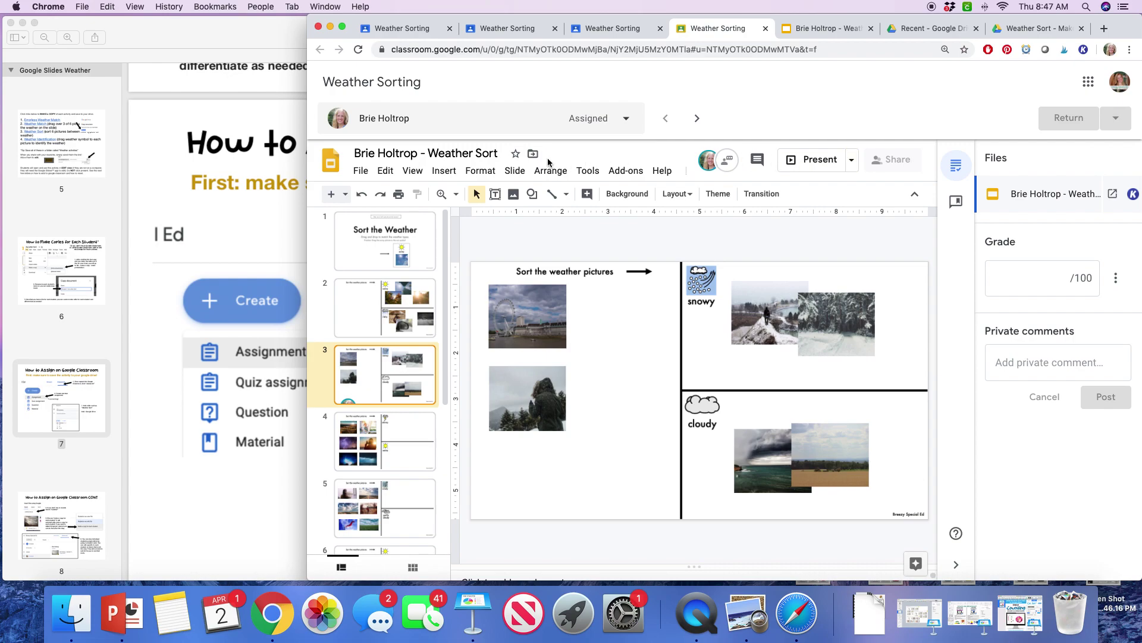
# Step: In the file's version history, name the April 2, 8:44 AM unsorted version 'Reset'
pyautogui.click(359, 173)
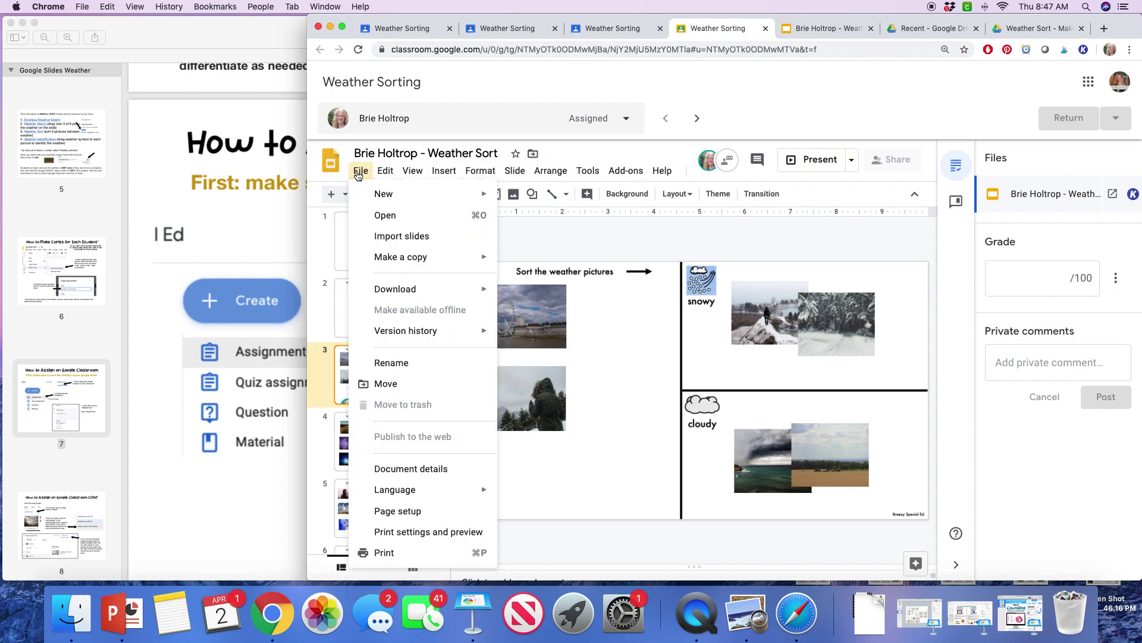
pyautogui.moveTo(426, 337)
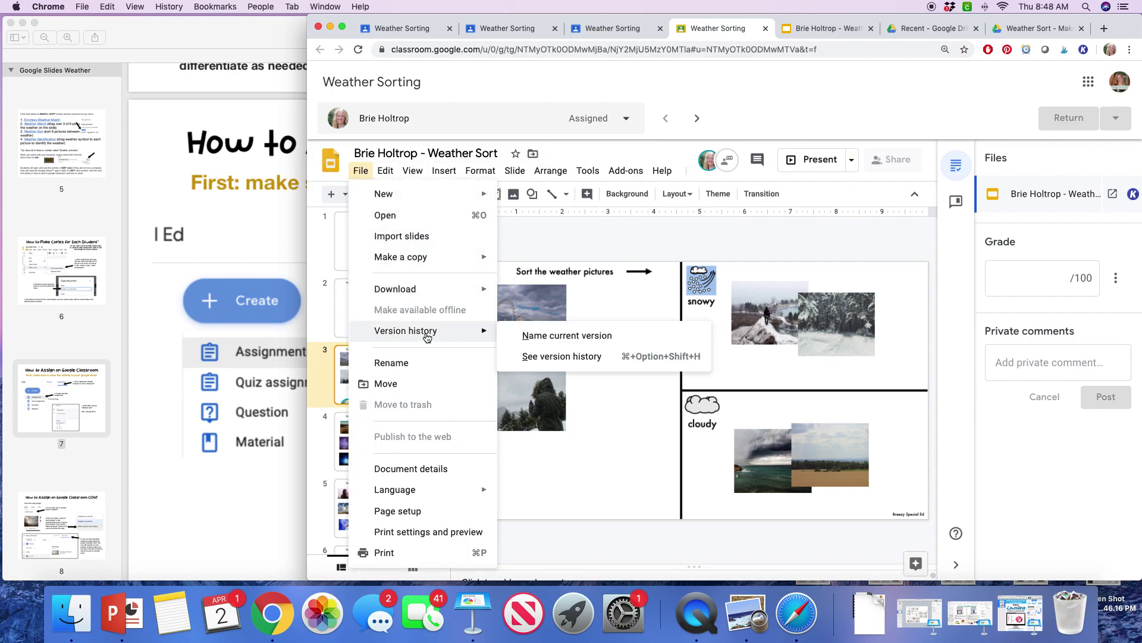
pyautogui.click(530, 356)
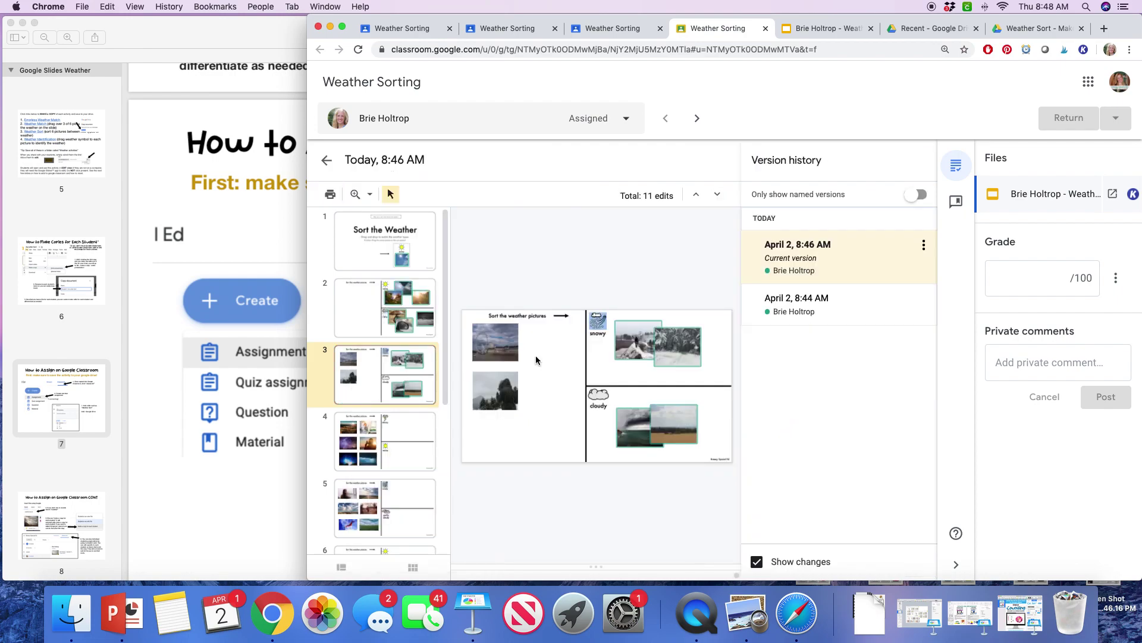
pyautogui.click(829, 311)
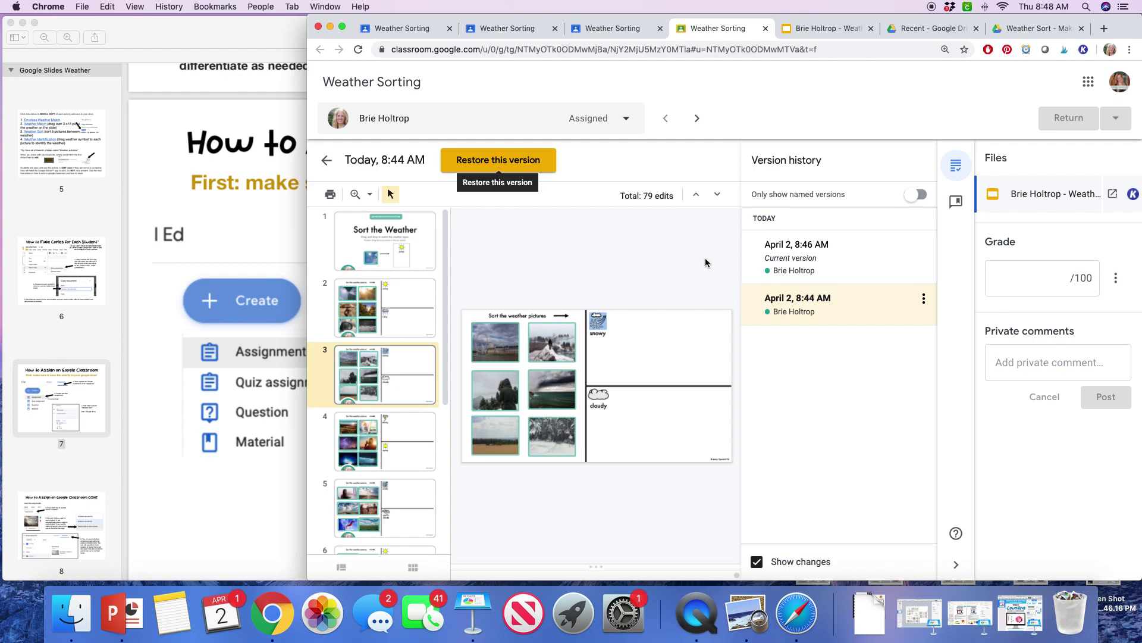
pyautogui.click(924, 298)
pyautogui.click(888, 329)
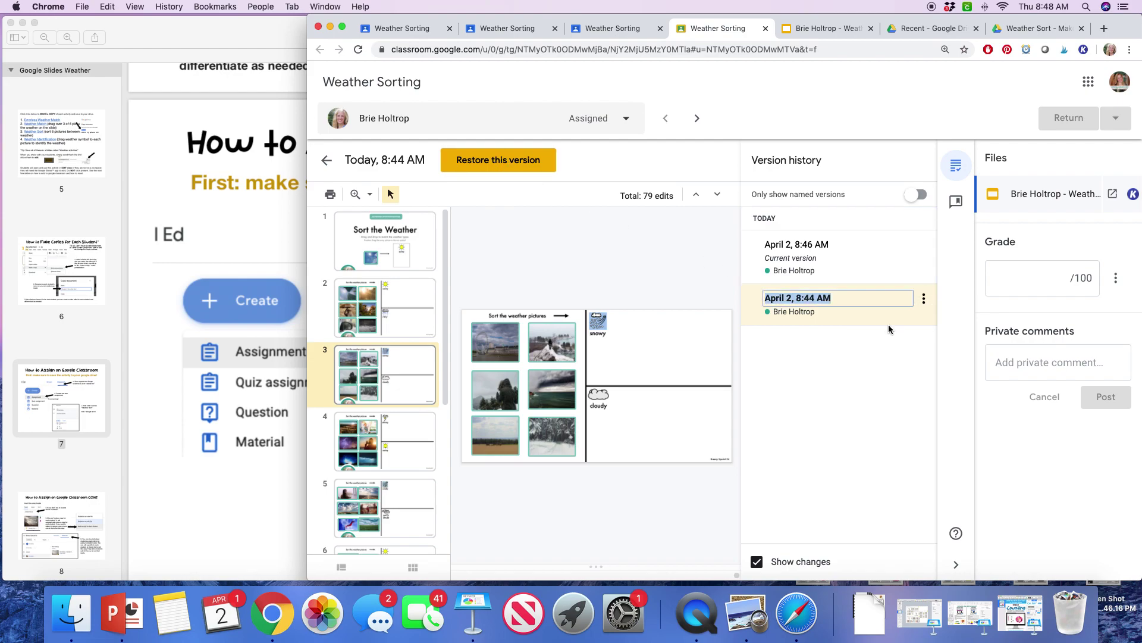
pyautogui.write('O')
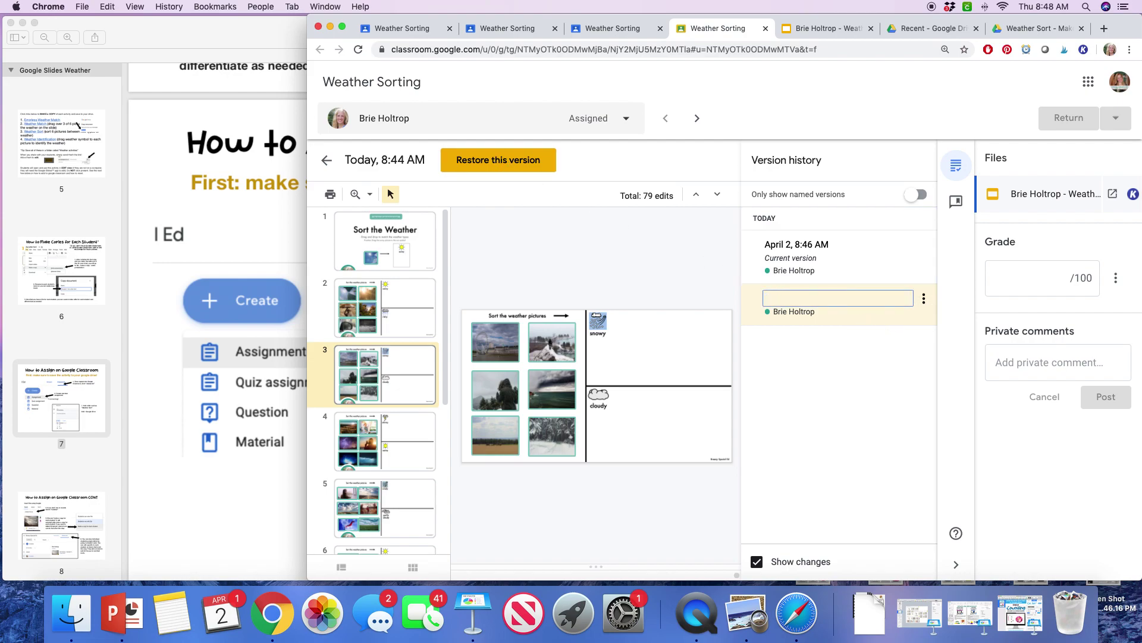
pyautogui.write('Reset')
pyautogui.click(674, 287)
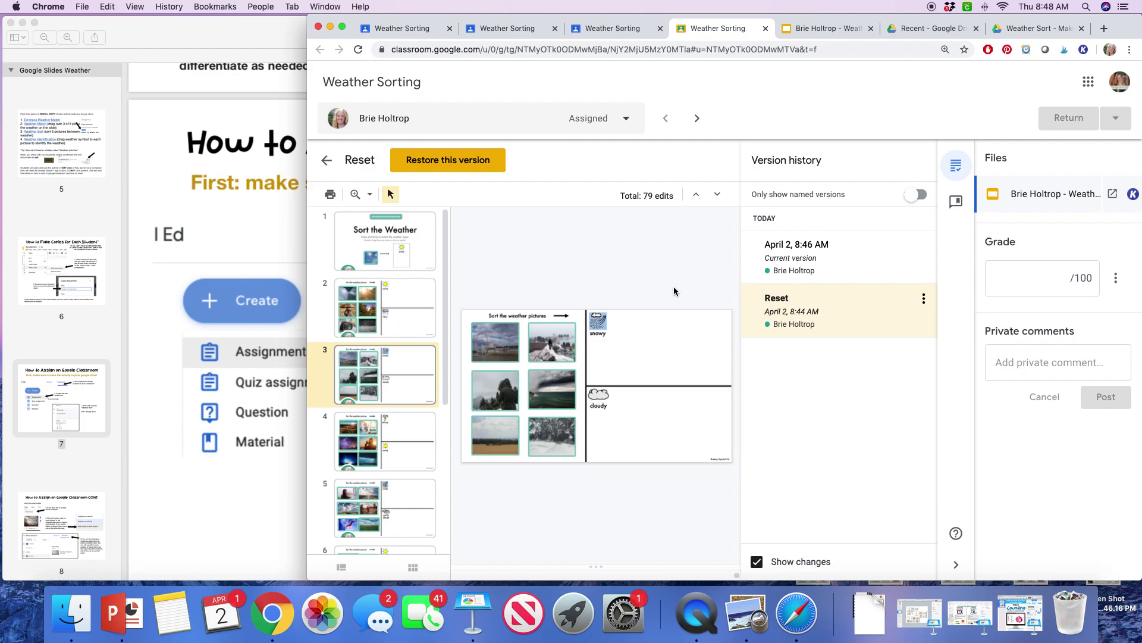
# Step: Restore the student's copy to the 'Reset' version and return to slide 1
pyautogui.click(448, 160)
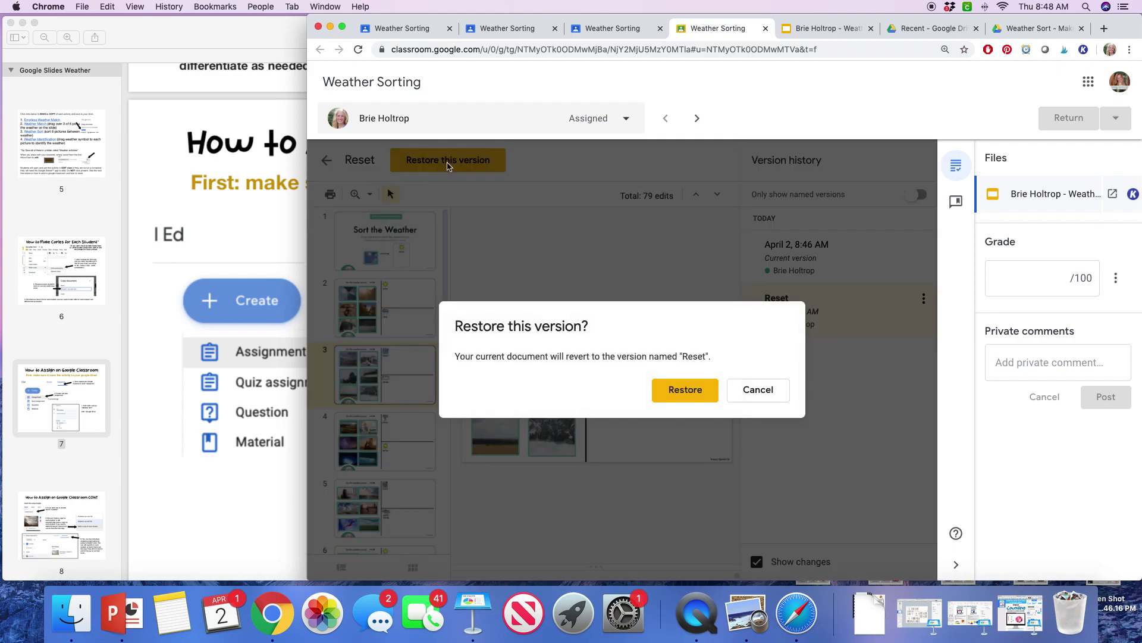
pyautogui.click(680, 392)
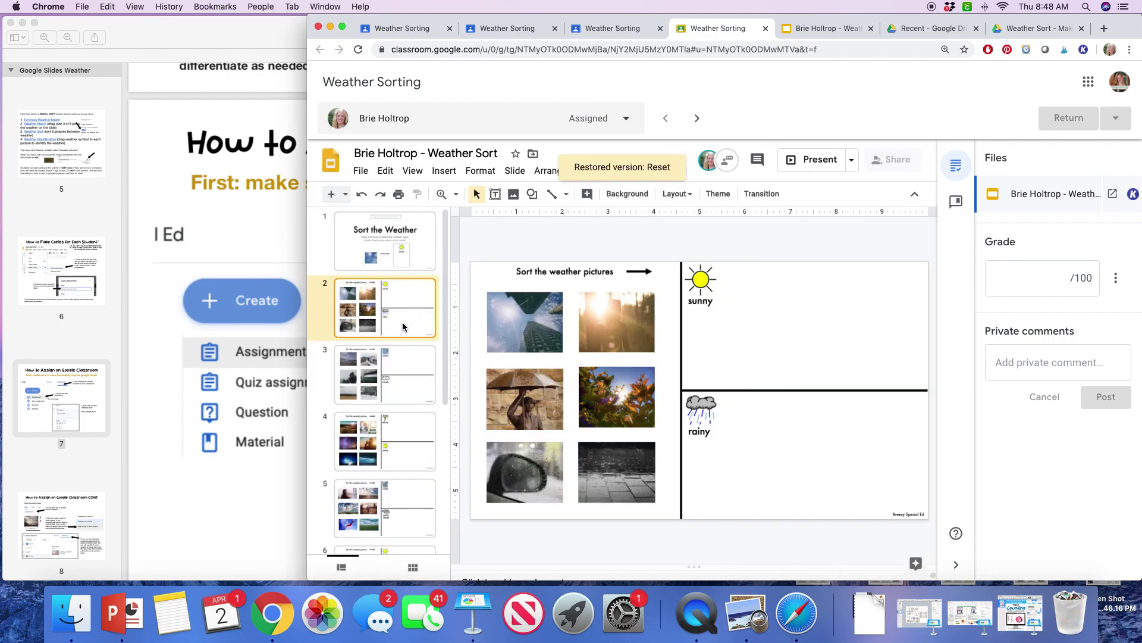
pyautogui.press('Up')
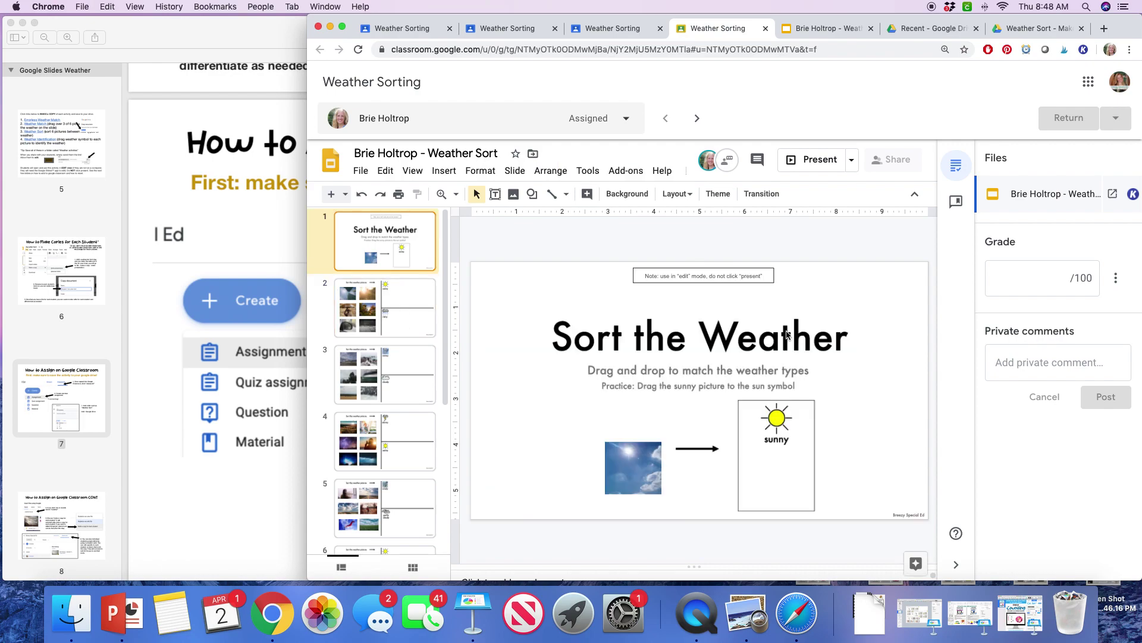